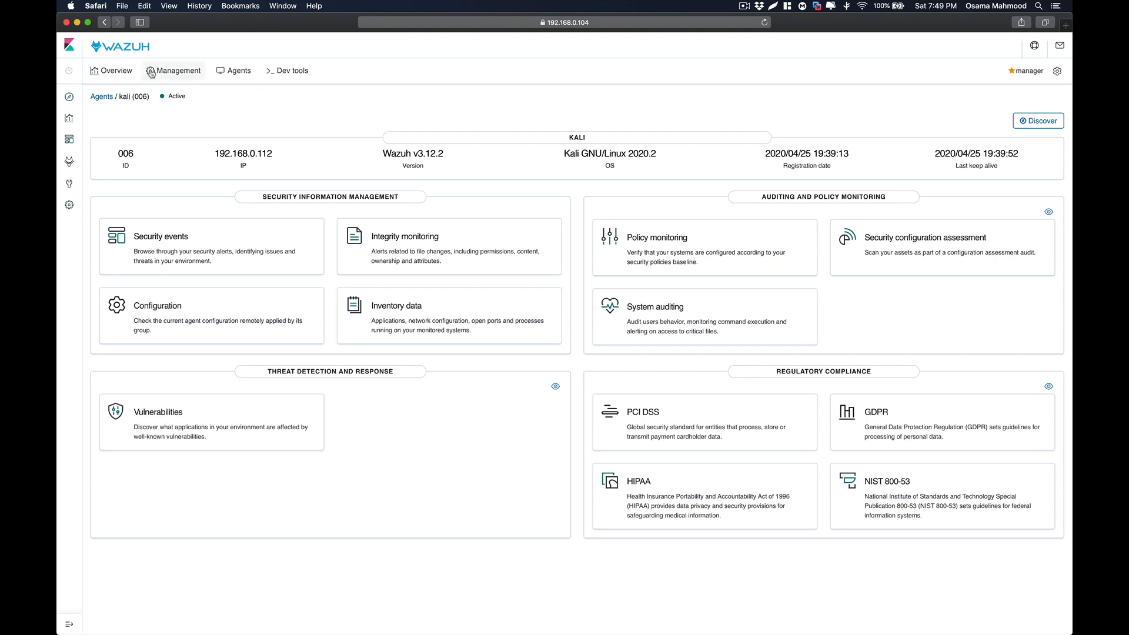
Step: Open the Vulnerabilities settings under System threats and incident response in the manager's configuration
left_click(177, 73)
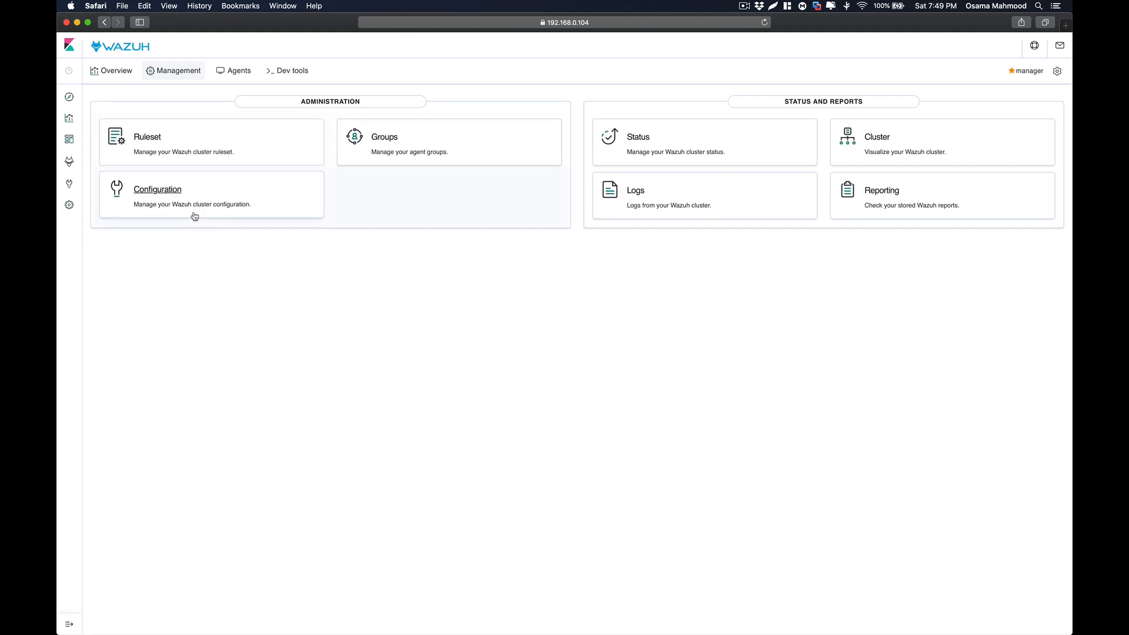
left_click(194, 215)
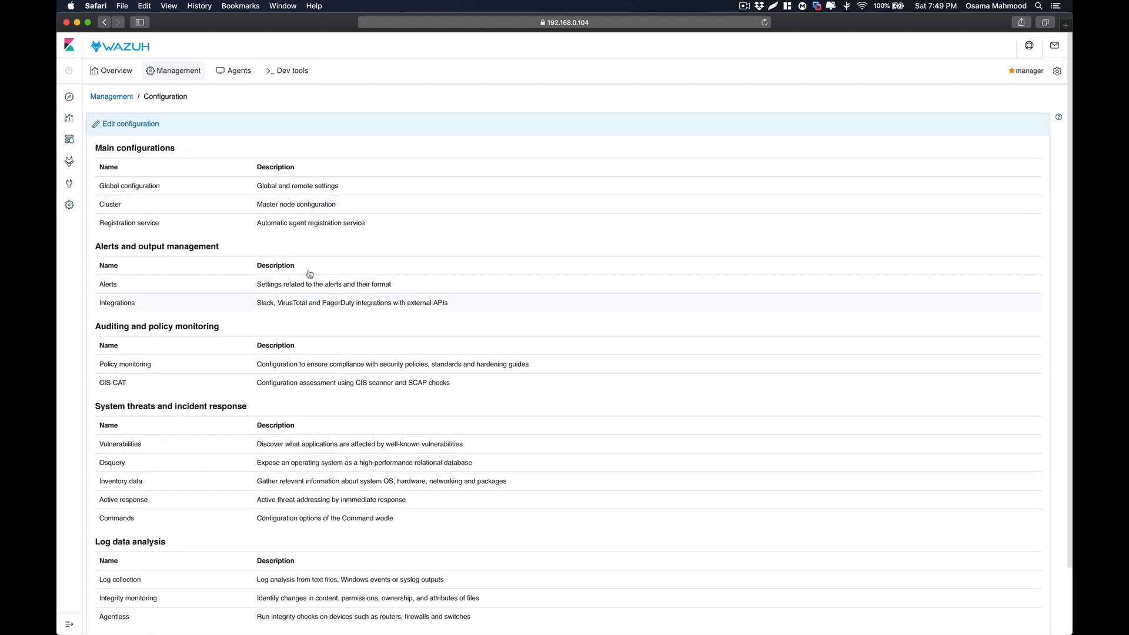
scroll(316, 269, "down", 3)
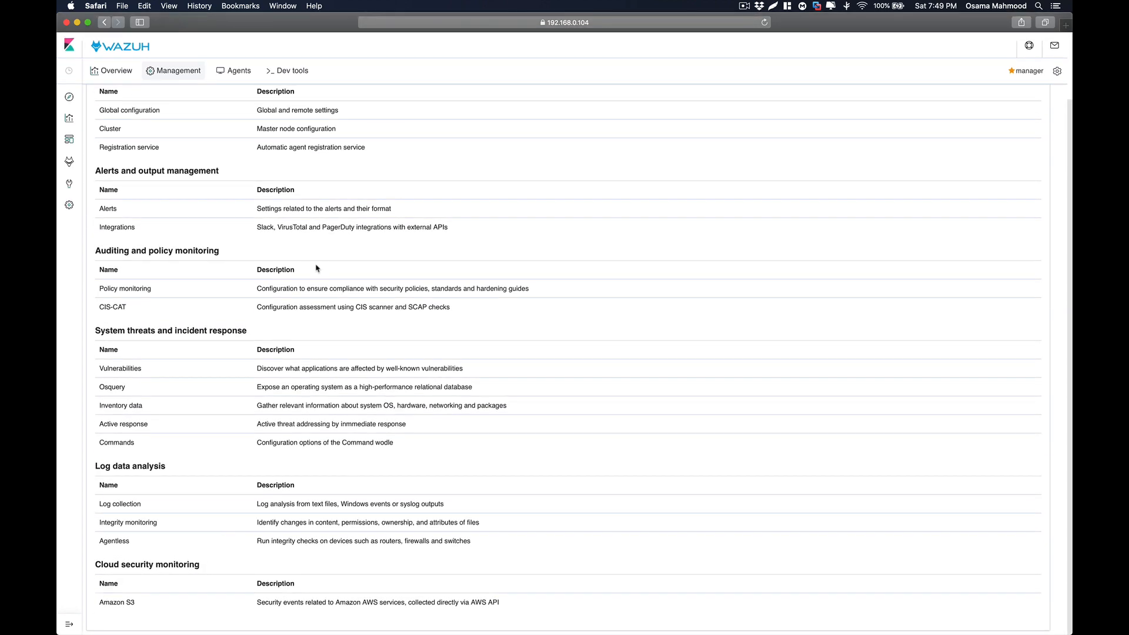
scroll(283, 363, "up", 3)
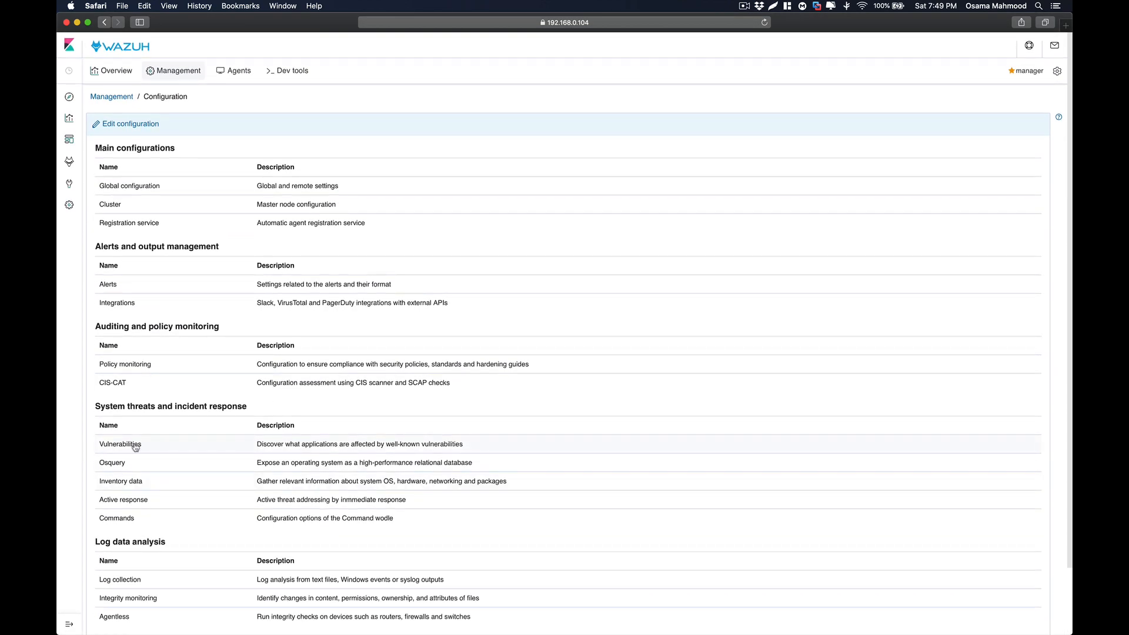
left_click_drag(96, 406, 258, 407)
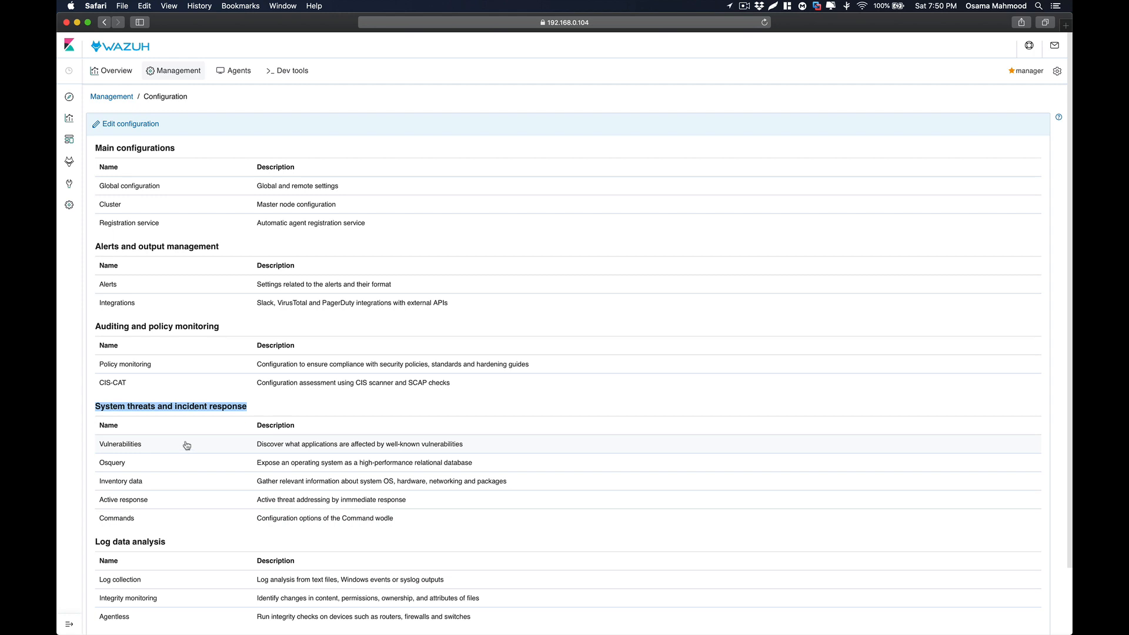
left_click(131, 446)
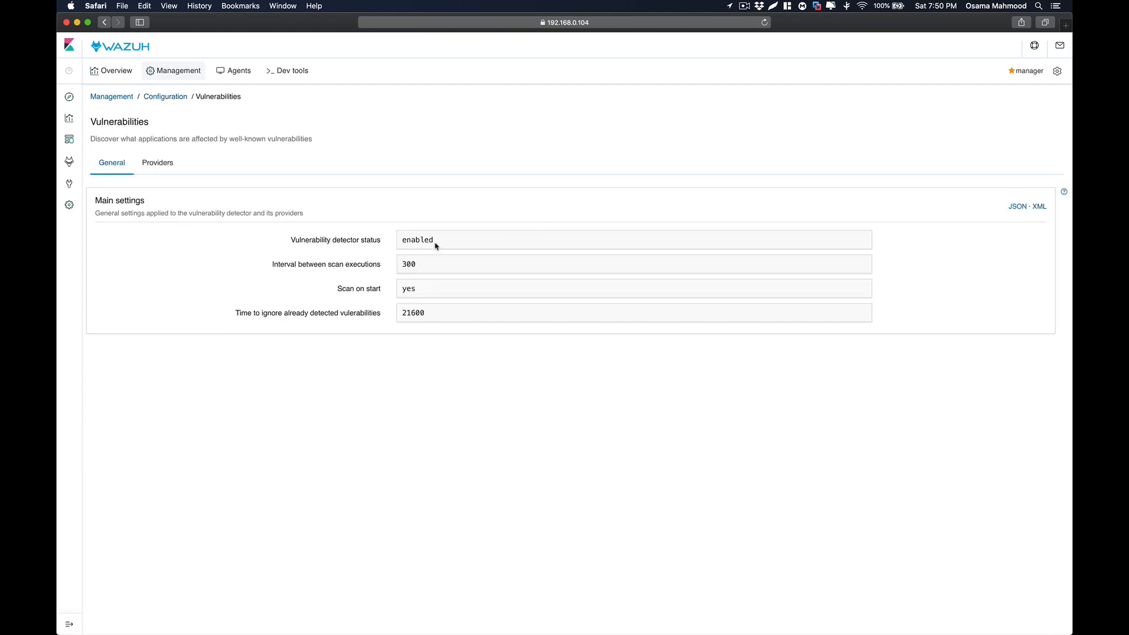
Step: Check the vulnerability detector status in the main settings
double_click(427, 241)
left_click_drag(435, 241, 322, 230)
left_click(431, 242)
left_click(439, 241)
Step: Open the manager's ossec.conf for editing from the Configuration page and look through the file to its end
left_click(174, 99)
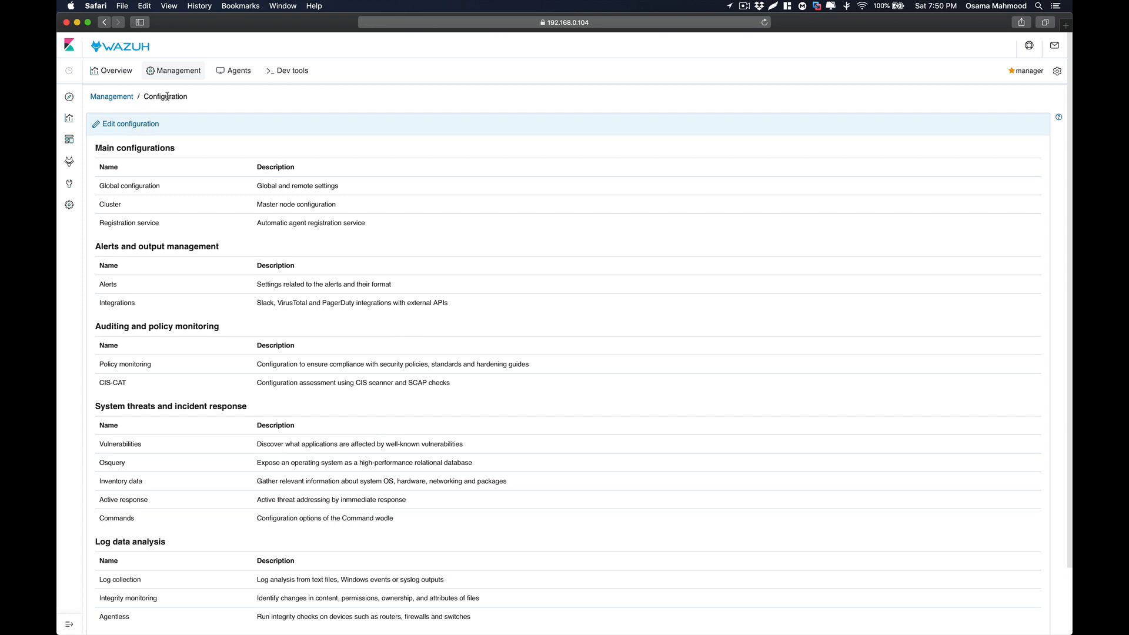
left_click(130, 124)
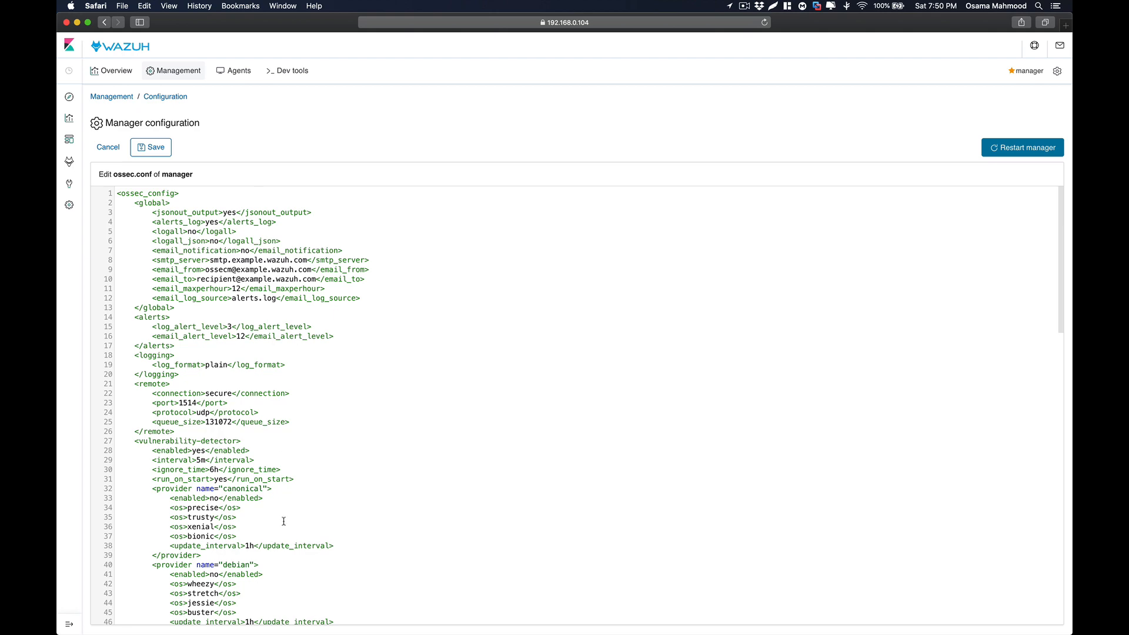
scroll(284, 521, "down", 10)
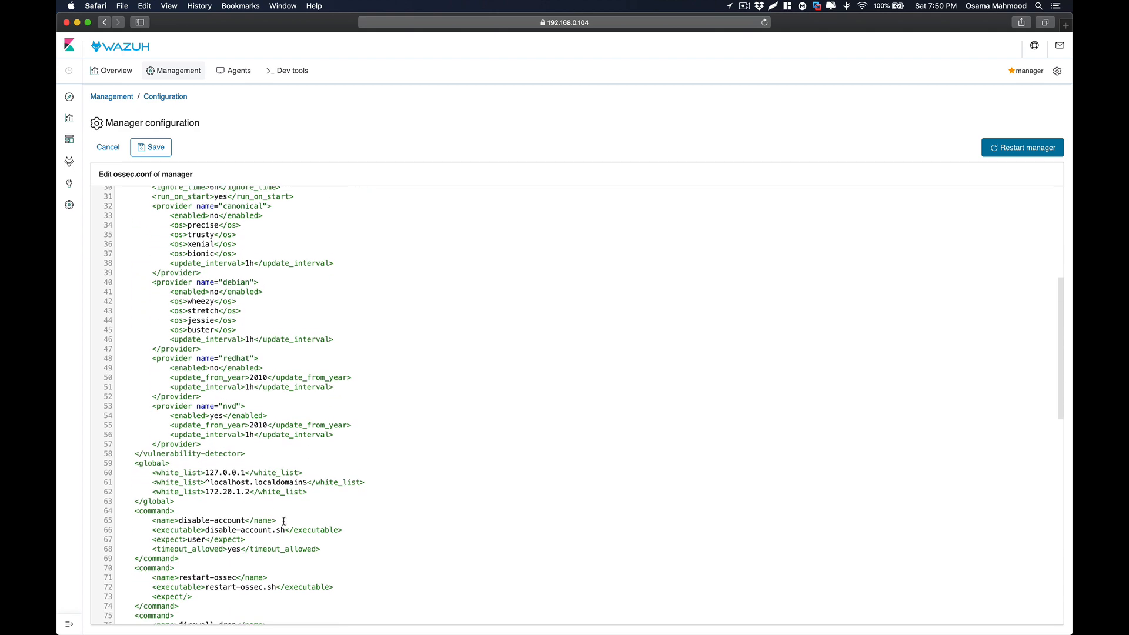
scroll(283, 521, "down", 5)
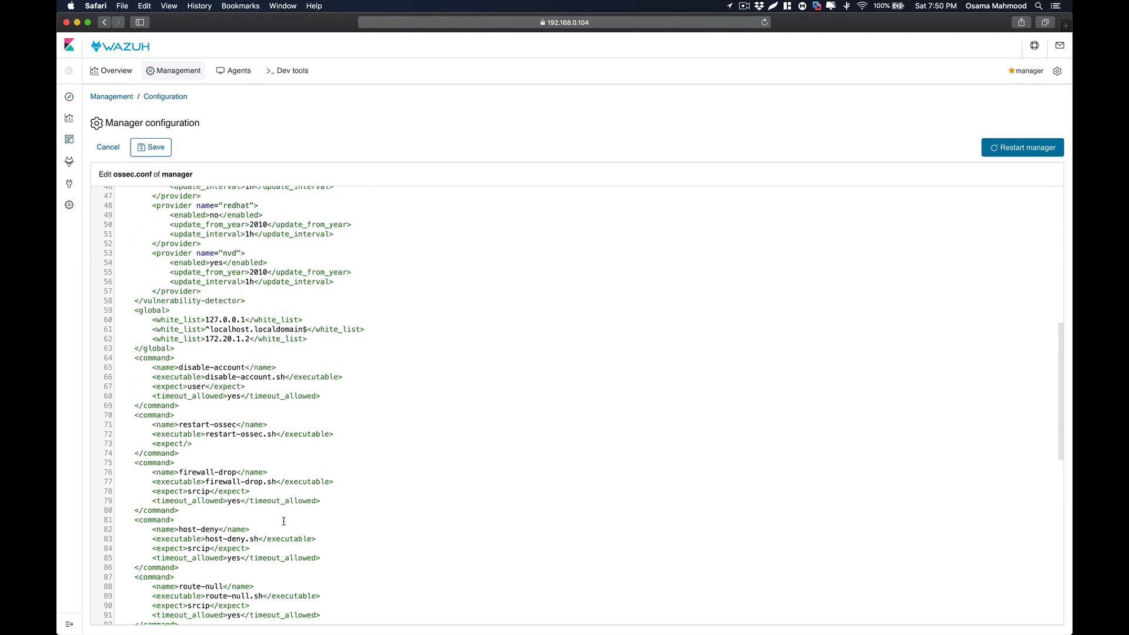
scroll(284, 521, "down", 3)
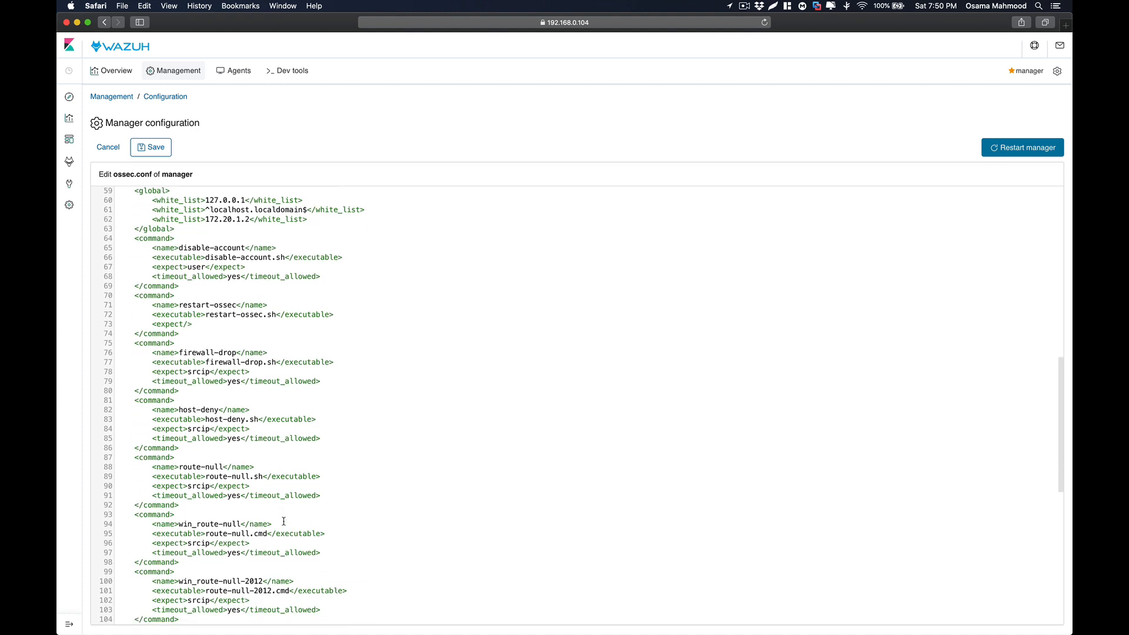
left_click_drag(294, 580, 190, 541)
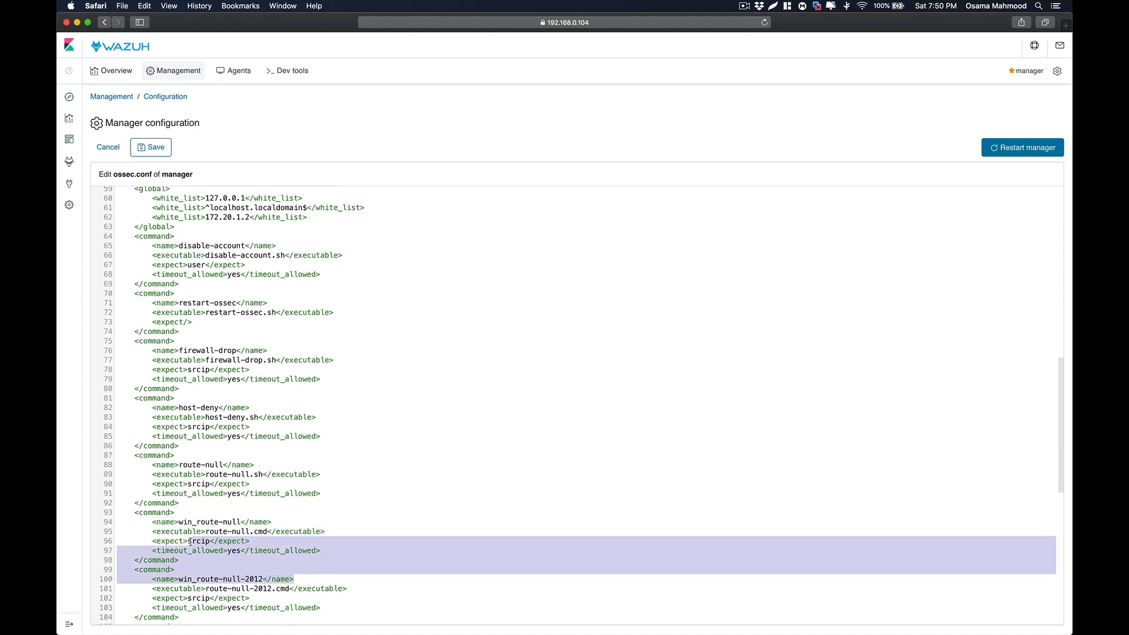
scroll(190, 541, "down", 4)
scroll(190, 541, "down", 9)
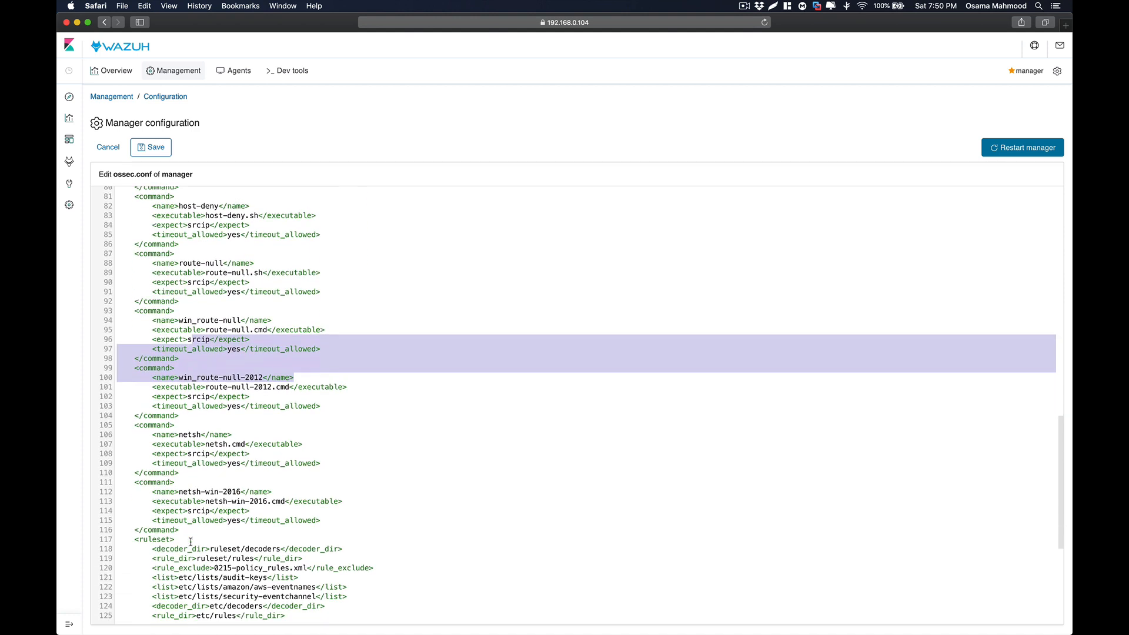
scroll(190, 541, "down", 5)
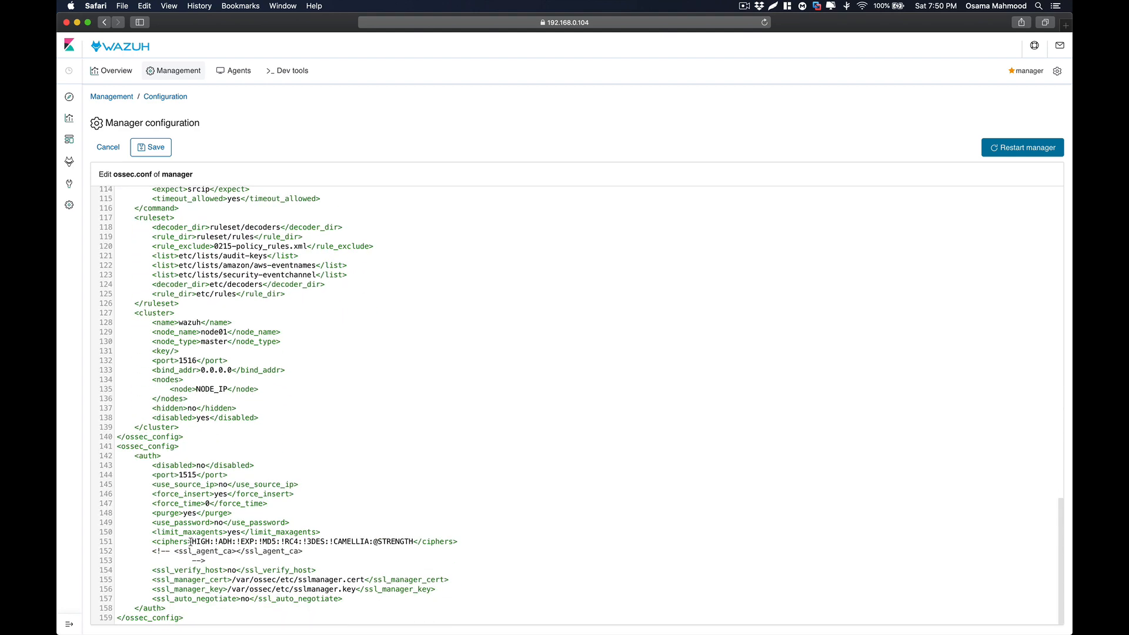
Step: Locate the vulnerability-detector block in ossec.conf and check its own enabled setting
scroll(190, 541, "up", 5)
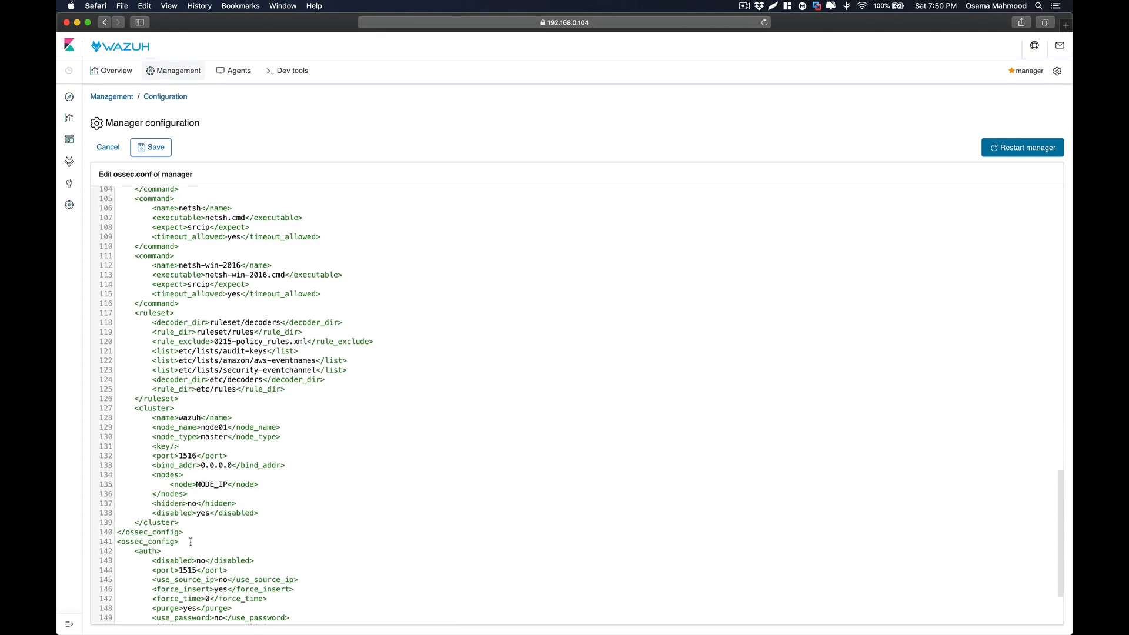
scroll(190, 541, "up", 5)
left_click(191, 460)
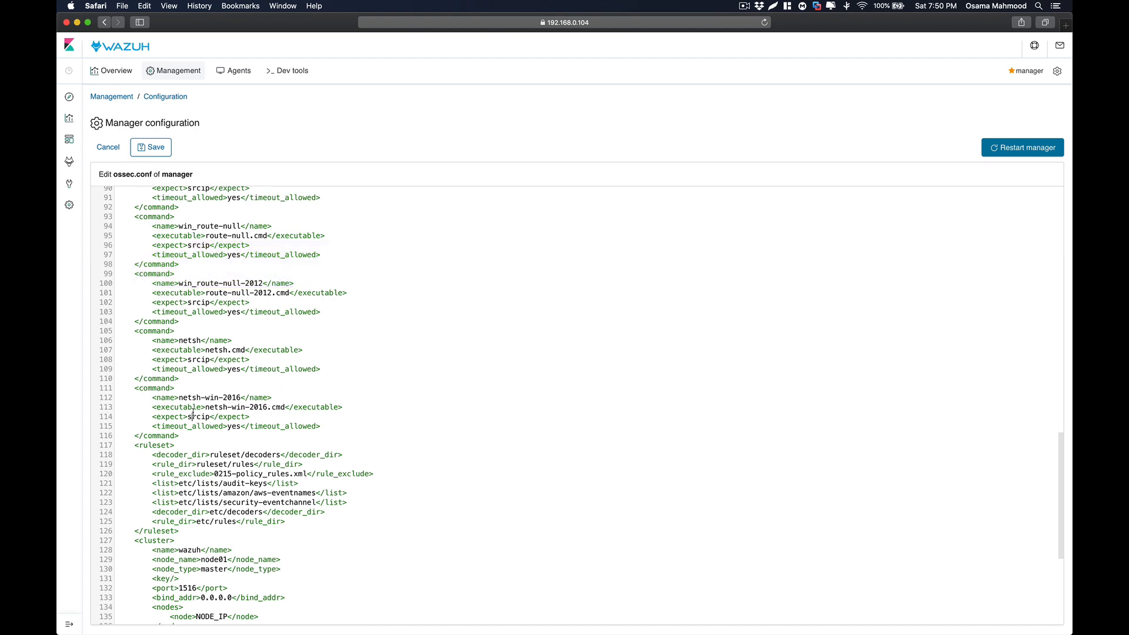
scroll(193, 412, "up", 8)
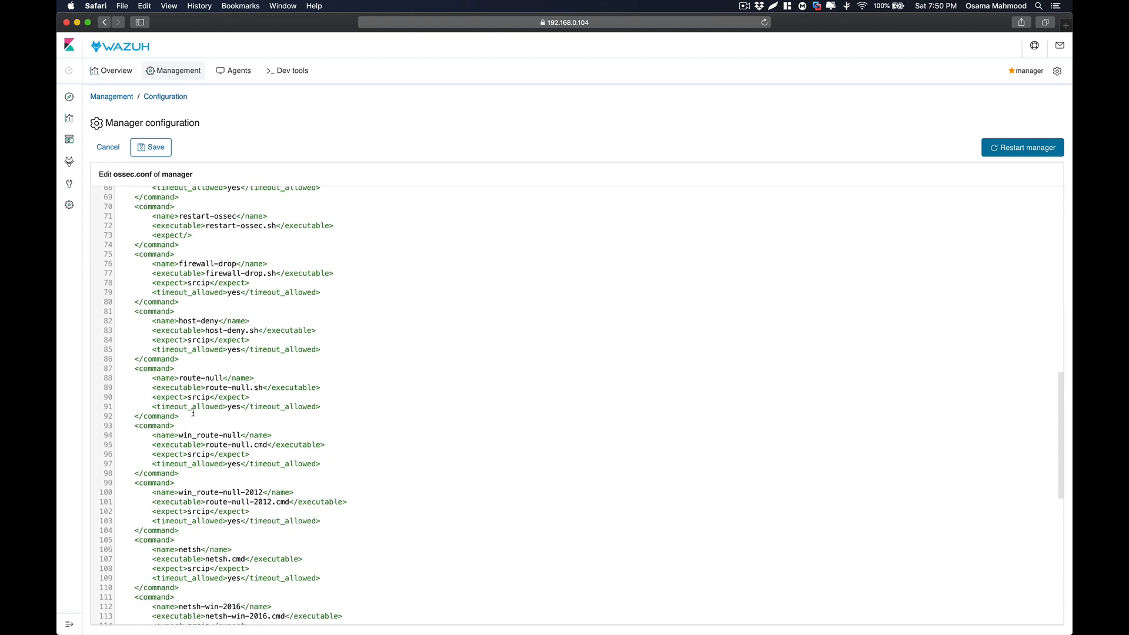
scroll(193, 413, "up", 5)
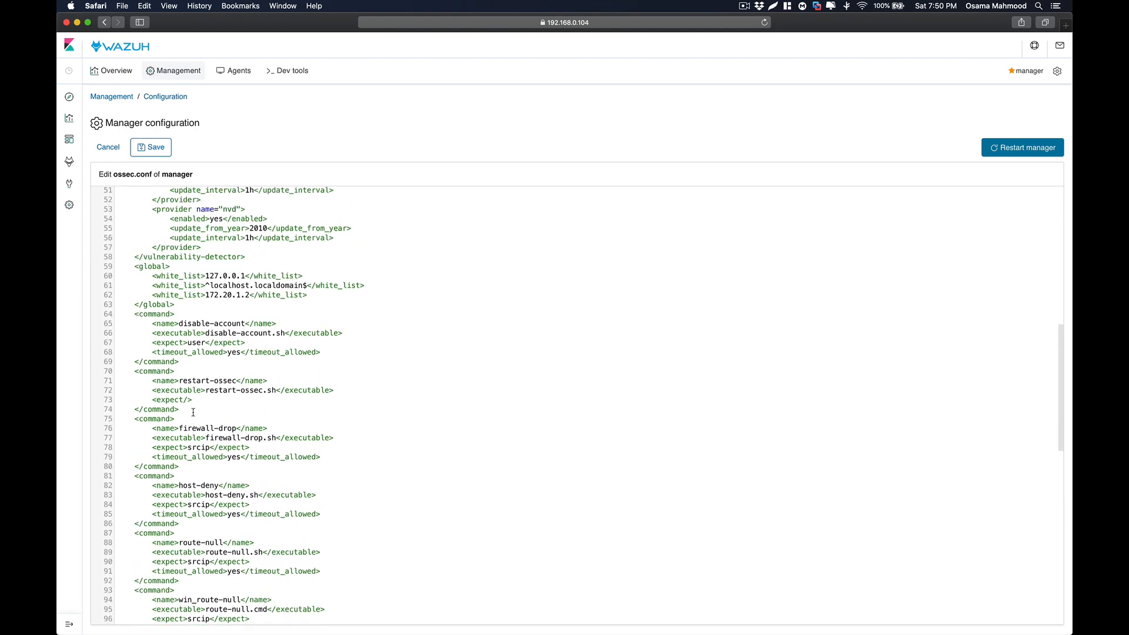
scroll(193, 413, "up", 2)
left_click_drag(281, 338, 154, 252)
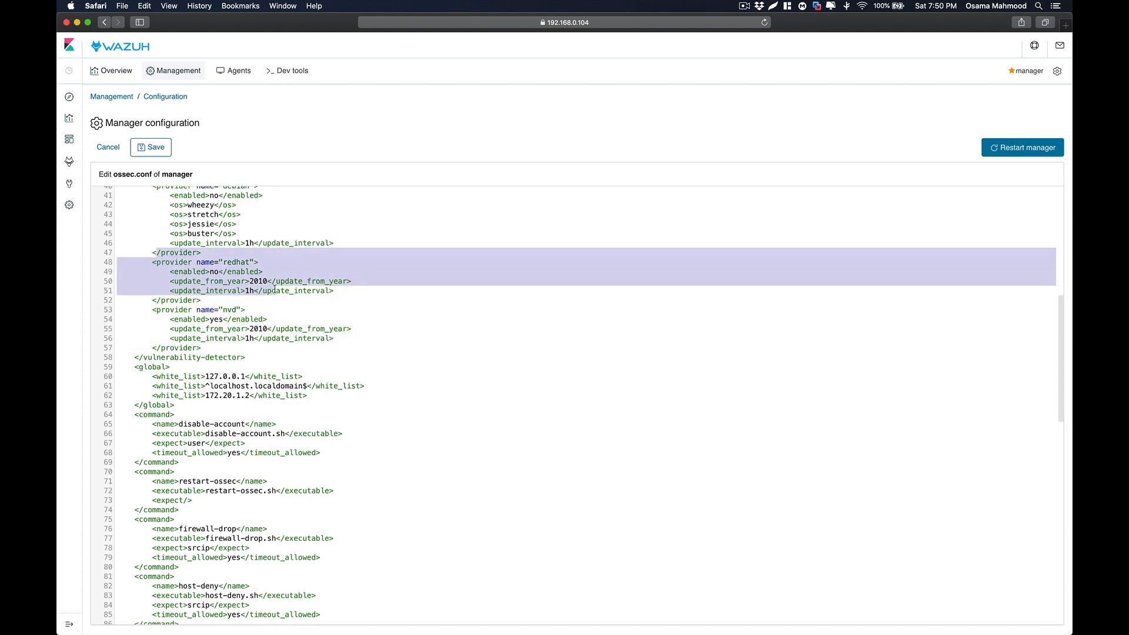
scroll(196, 259, "up", 2)
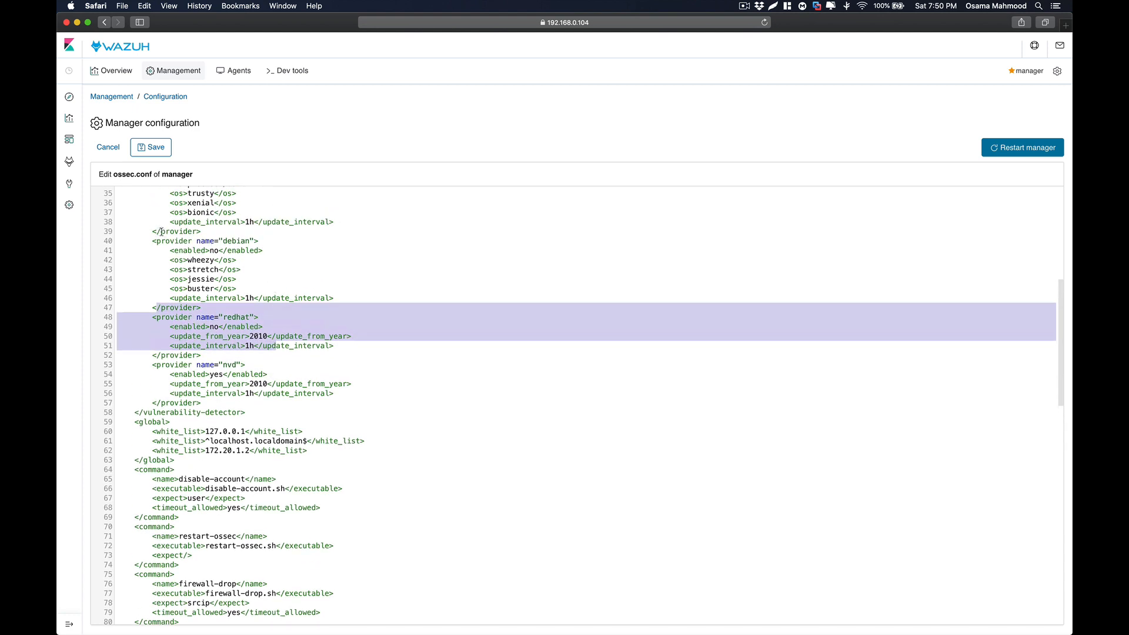
scroll(161, 232, "up", 3)
left_click(154, 248)
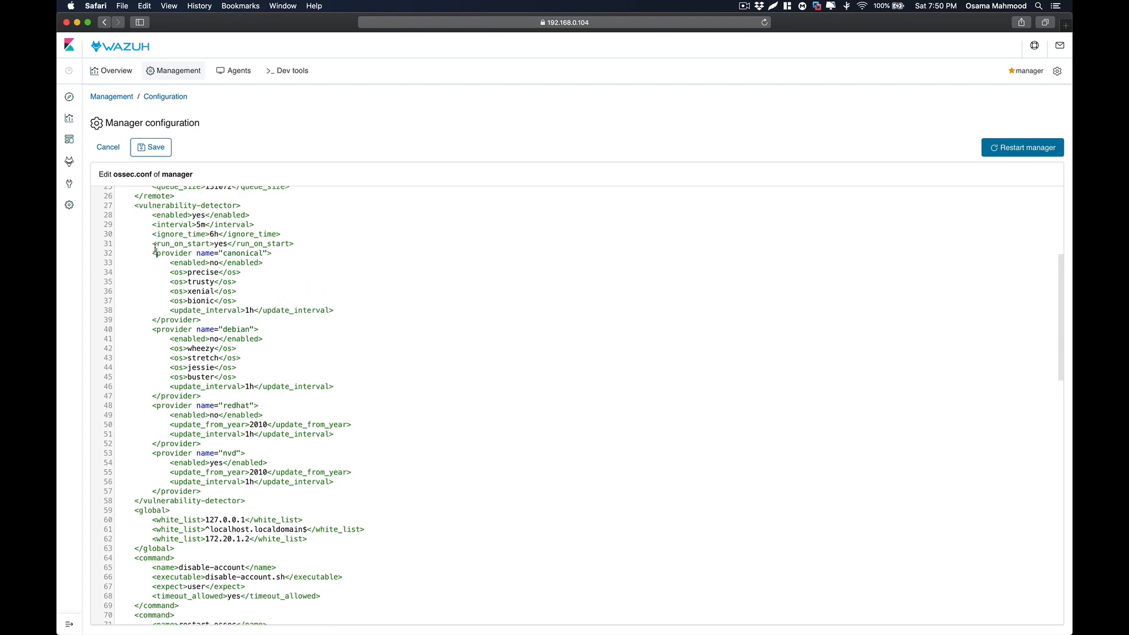
scroll(159, 247, "up", 2)
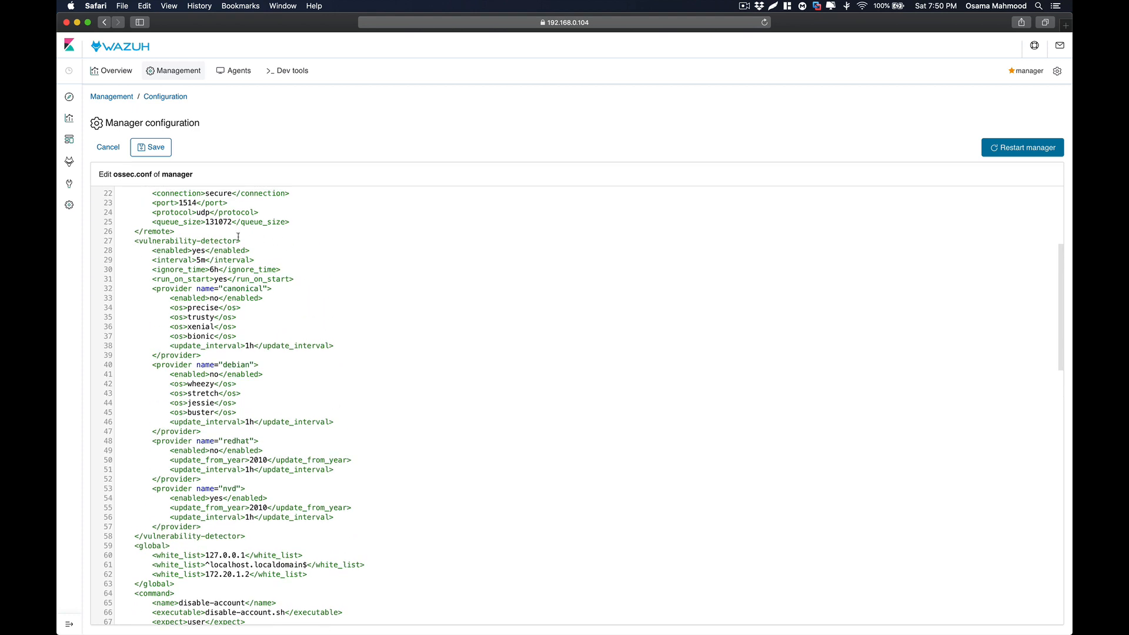
left_click_drag(237, 236, 134, 241)
left_click(206, 251)
left_click_drag(200, 251, 201, 251)
Step: Set enabled to yes for the canonical provider in the vulnerability-detector block and review its OS entries
left_click_drag(219, 289, 262, 289)
left_click(270, 288)
key("BackSpace")
left_click_drag(173, 303, 216, 301)
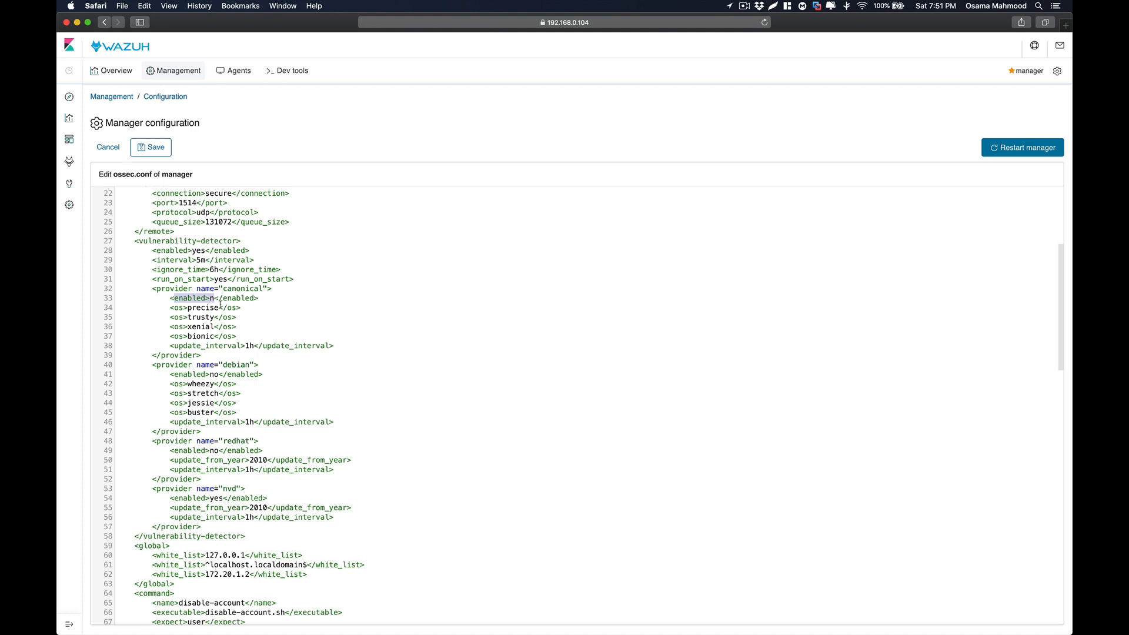
left_click(216, 302)
key("BackSpace")
type("yes")
mouse_move(237, 336)
left_mouse_down()
mouse_move(172, 308)
mouse_move(250, 331)
left_mouse_up()
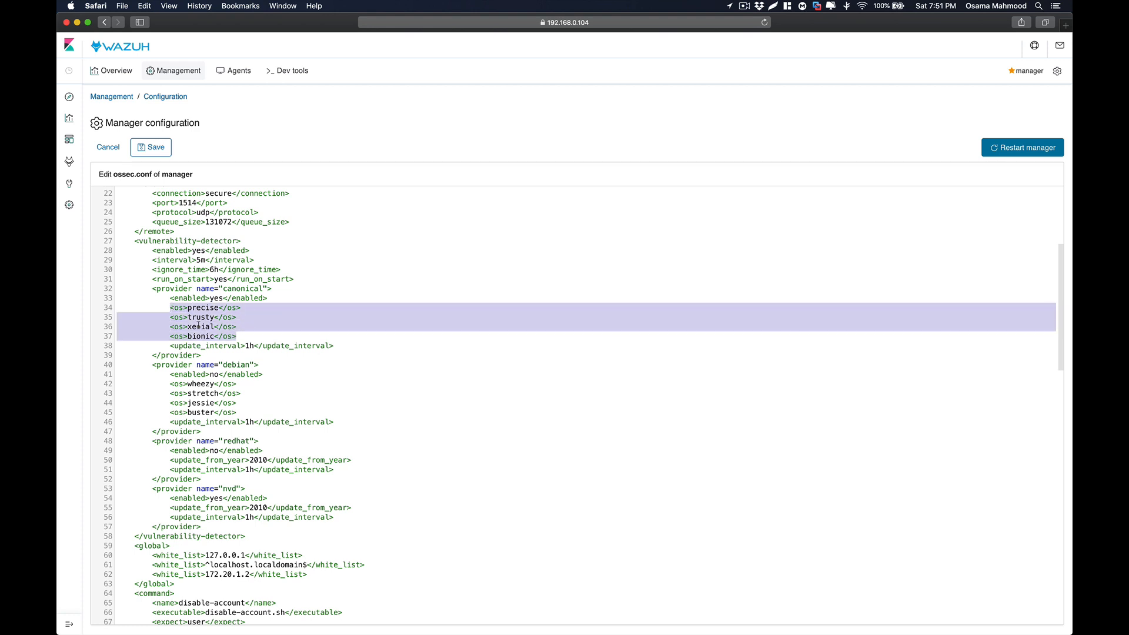
Step: Set enabled to yes for the debian provider in the vulnerability-detector block
left_click(220, 365)
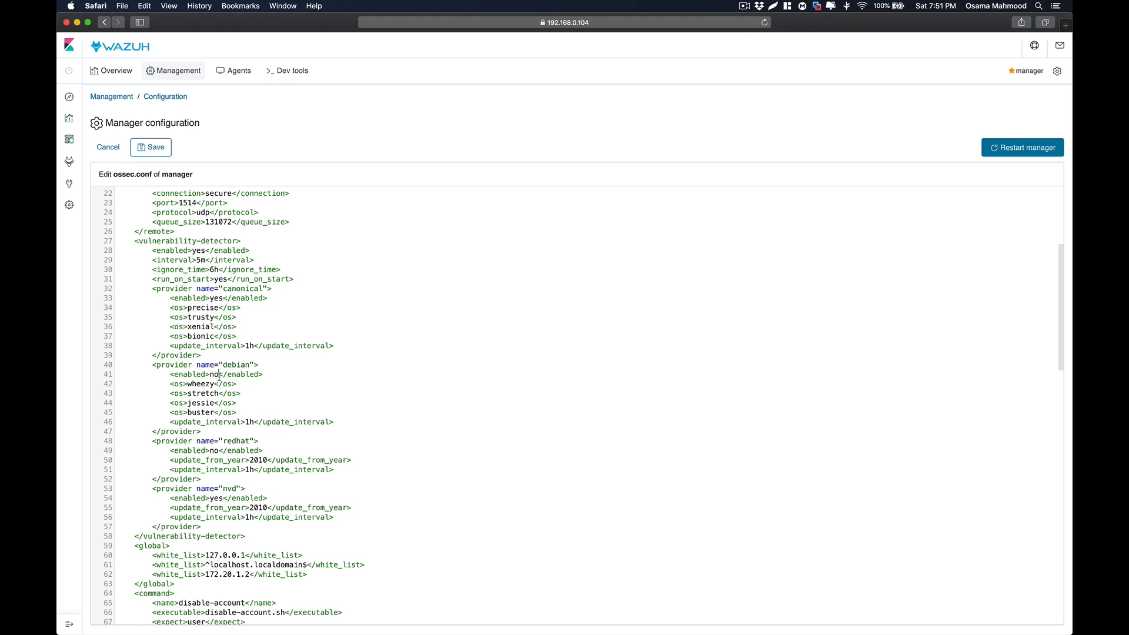
left_click(219, 375)
key("BackSpace")
key("BackSpace")
type("yes")
Step: Set enabled to yes for the redhat provider in the vulnerability-detector block
left_click(217, 451)
key("BackSpace")
key("BackSpace")
type("yes")
Step: Save the edited ossec.conf and read the notice about applying the changes
left_click(160, 154)
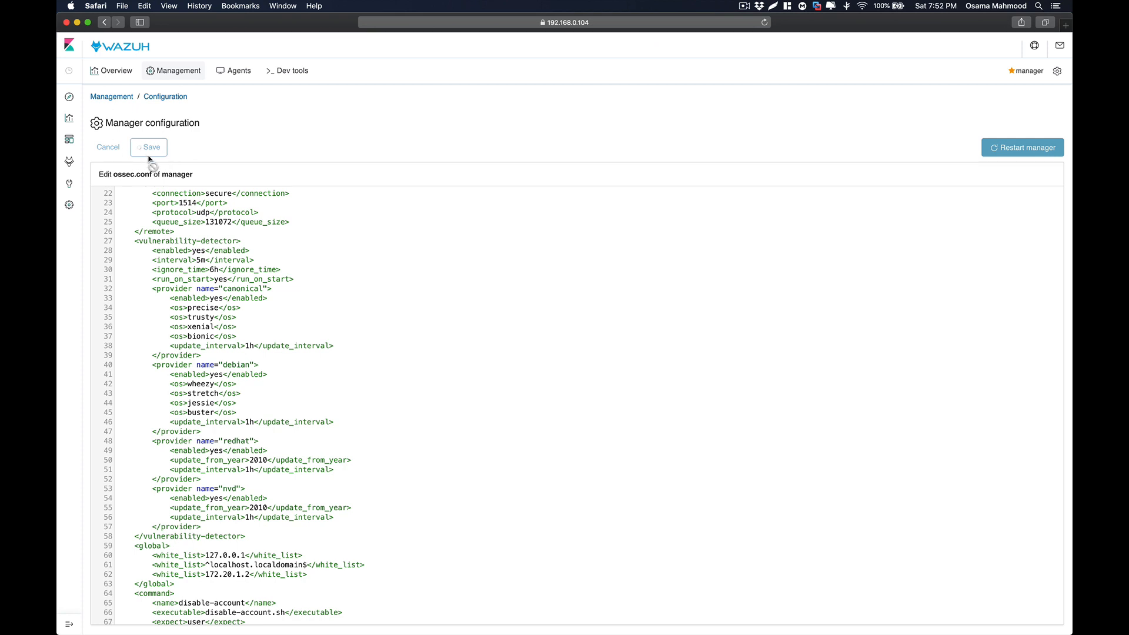
mouse_move(161, 198)
left_mouse_down()
mouse_move(298, 198)
mouse_move(163, 196)
left_mouse_up()
left_click(297, 201)
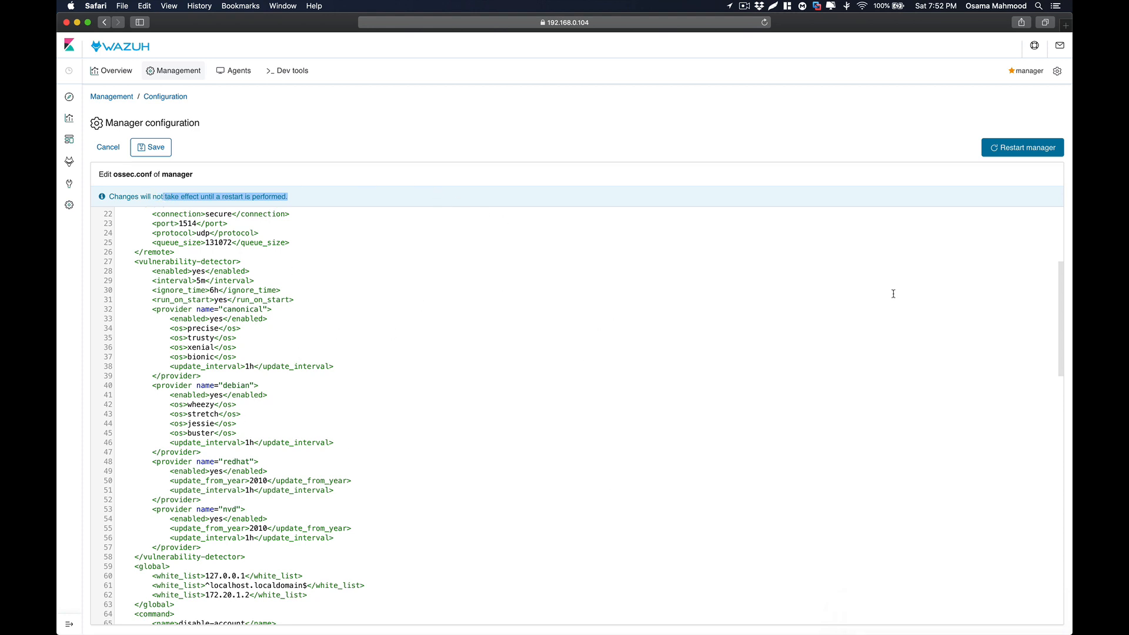
Step: Restart the manager to apply the configuration changes and wait for the restart to finish
left_click(1025, 147)
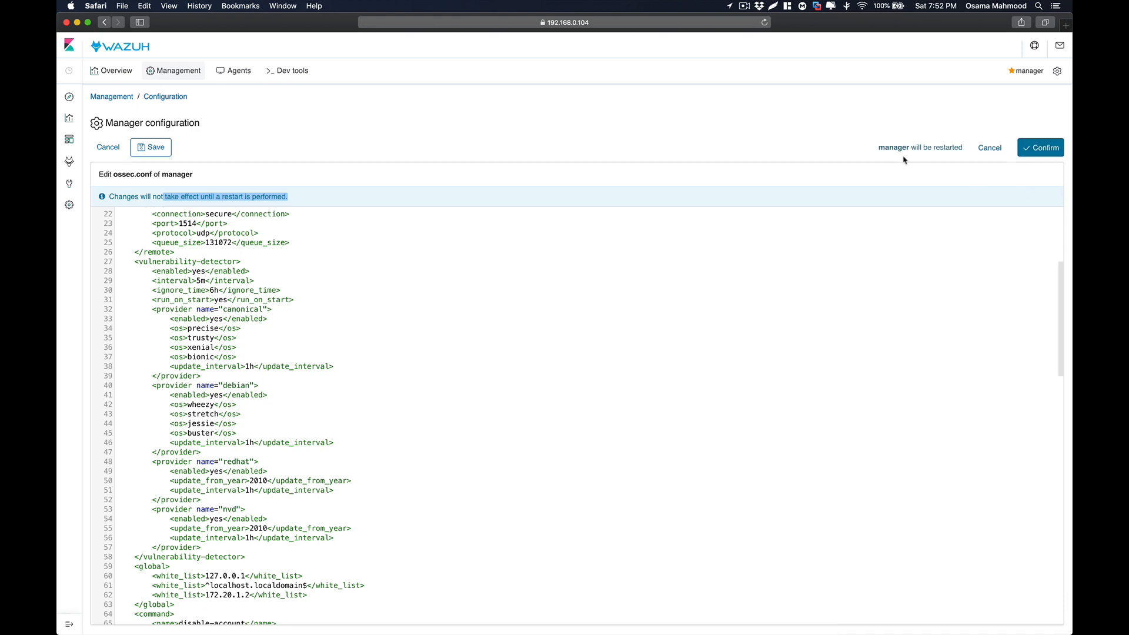
left_click(1036, 151)
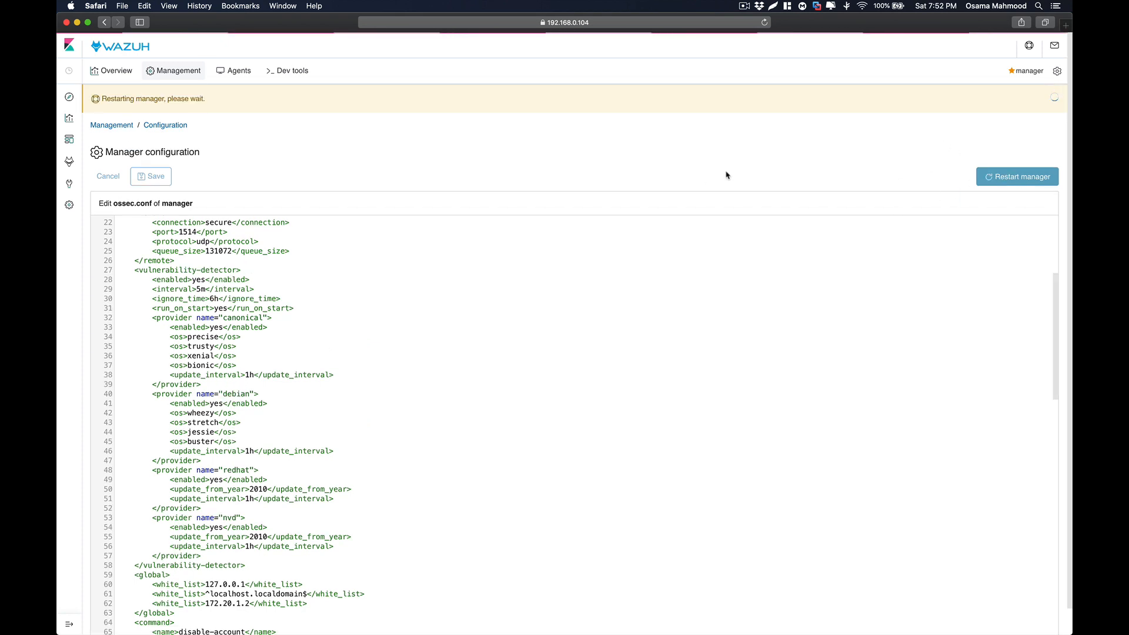
triple_click(241, 98)
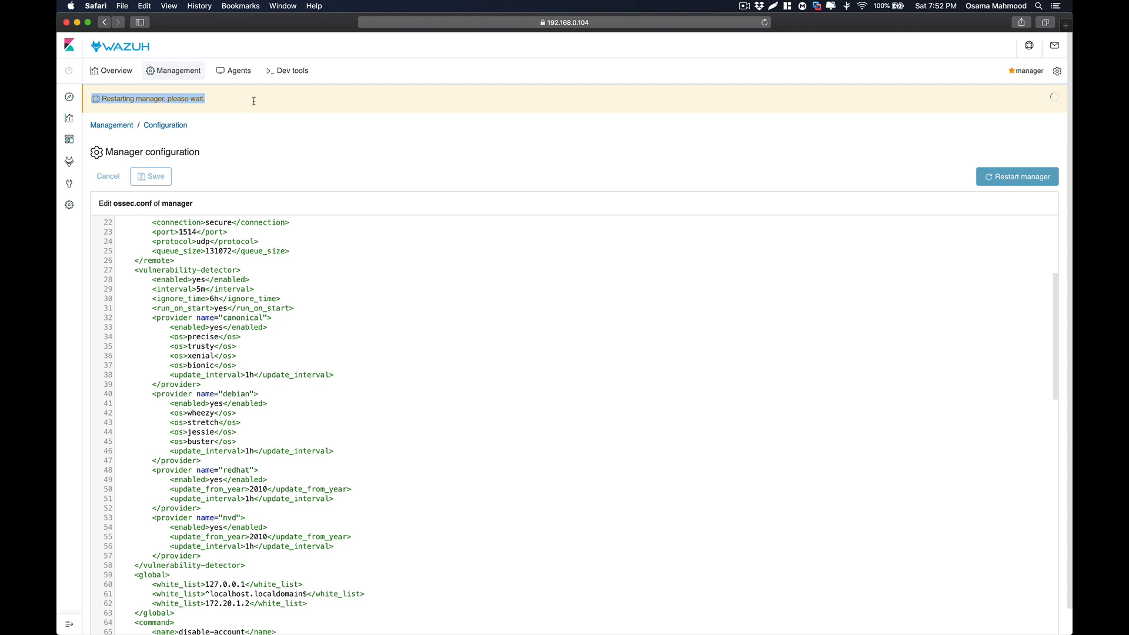
left_click(254, 102)
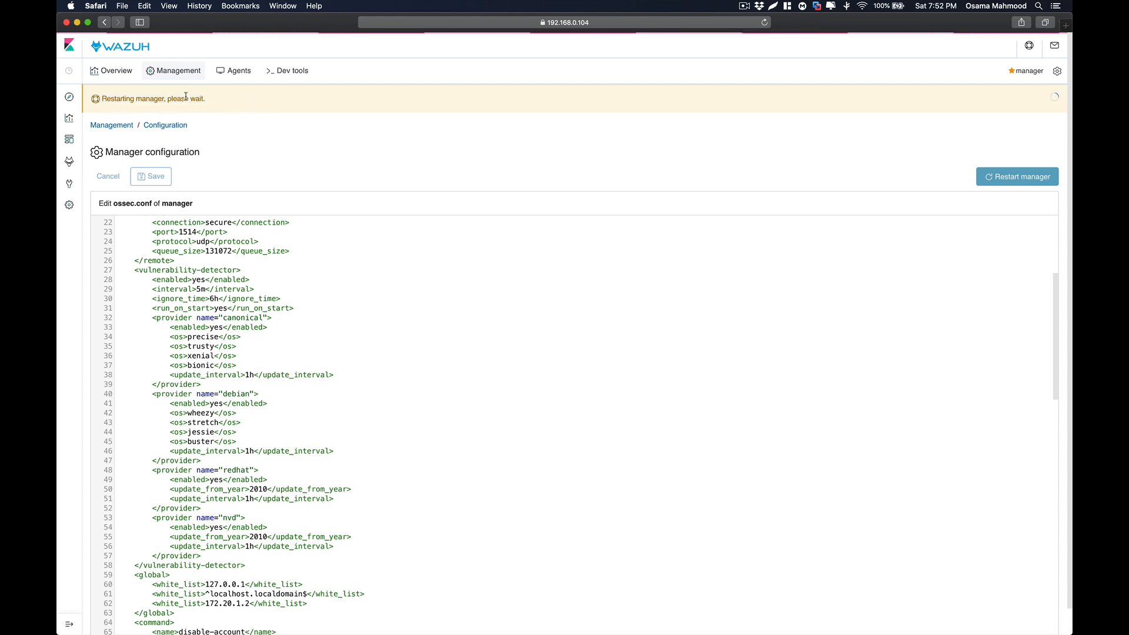
left_click_drag(215, 101, 121, 100)
left_click(155, 104)
left_click(123, 101)
left_click_drag(184, 329, 235, 356)
left_click(255, 356)
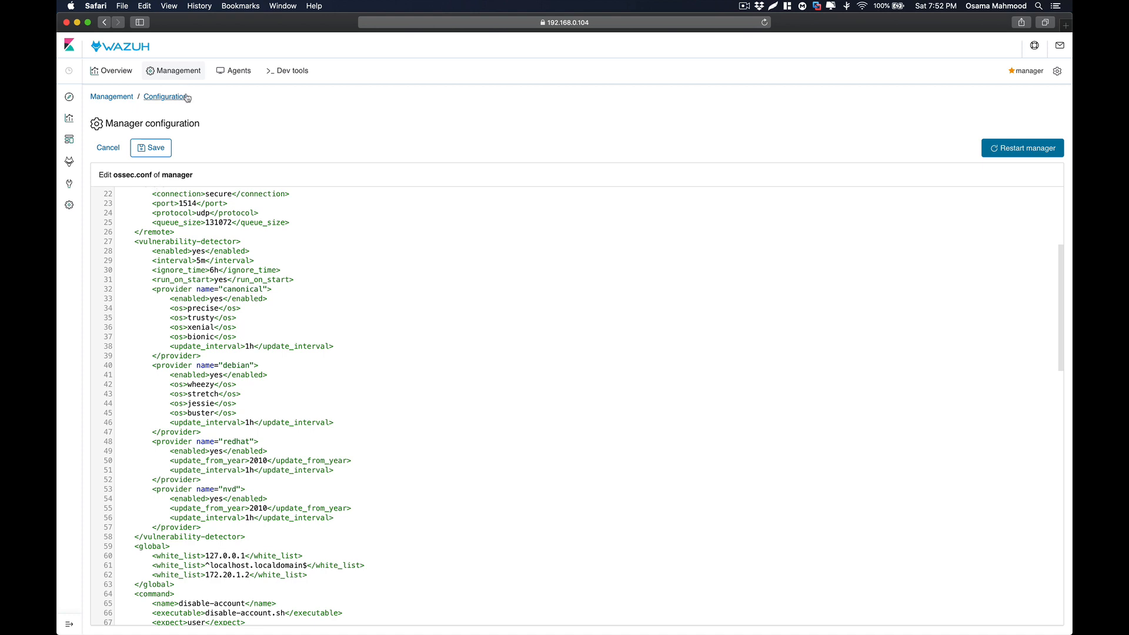
Step: View the kali agent's overview from the agents list and return to the list
left_click(233, 72)
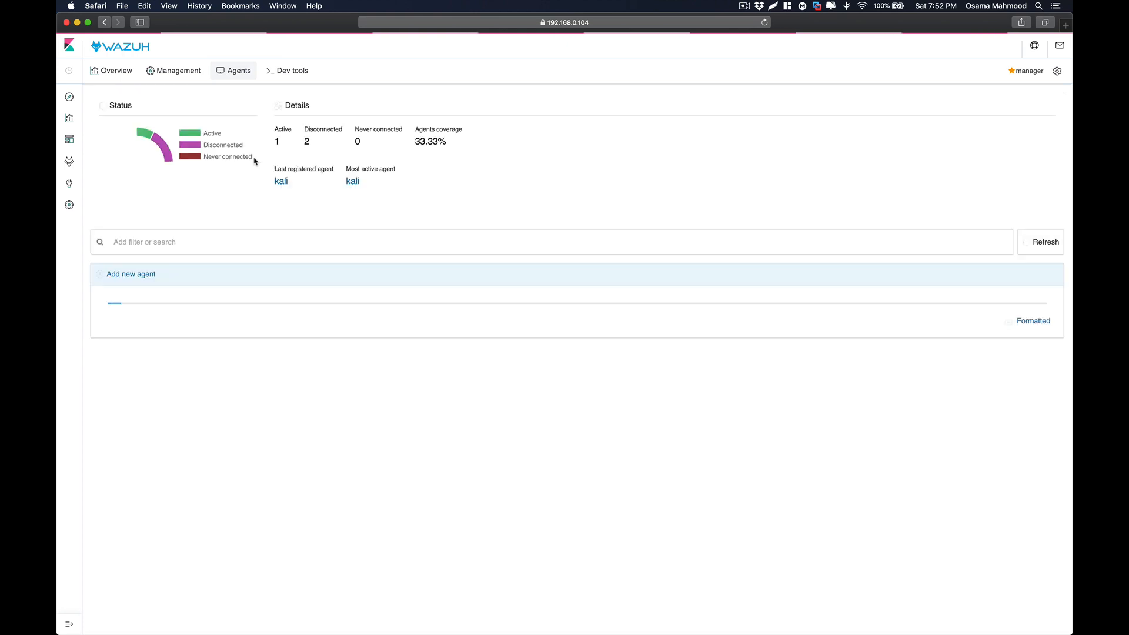
left_click(136, 358)
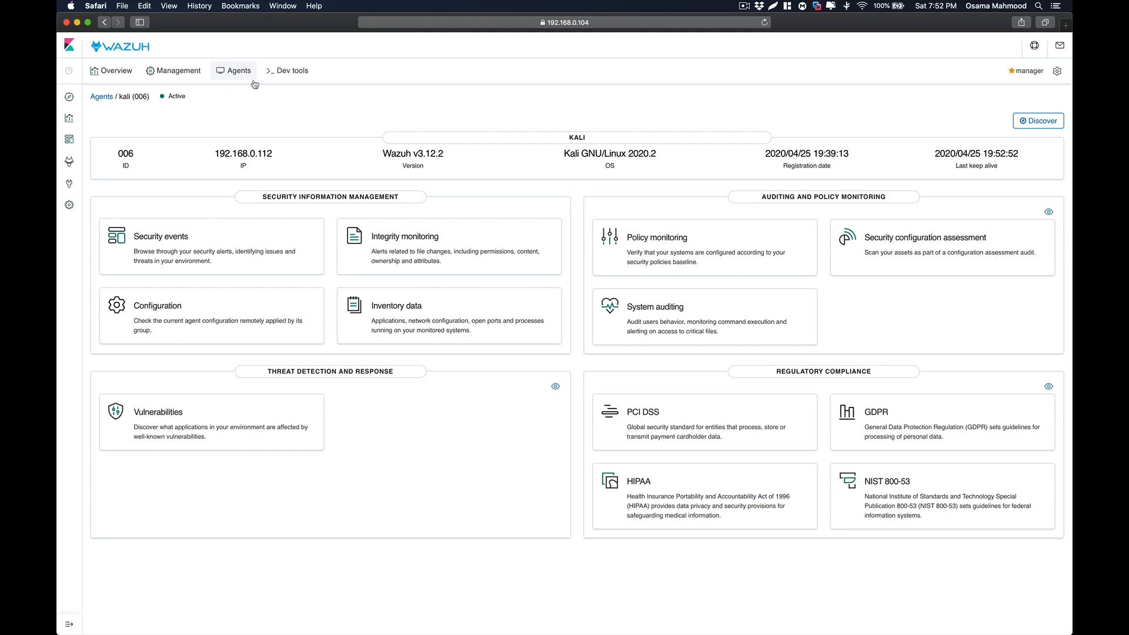
left_click(237, 72)
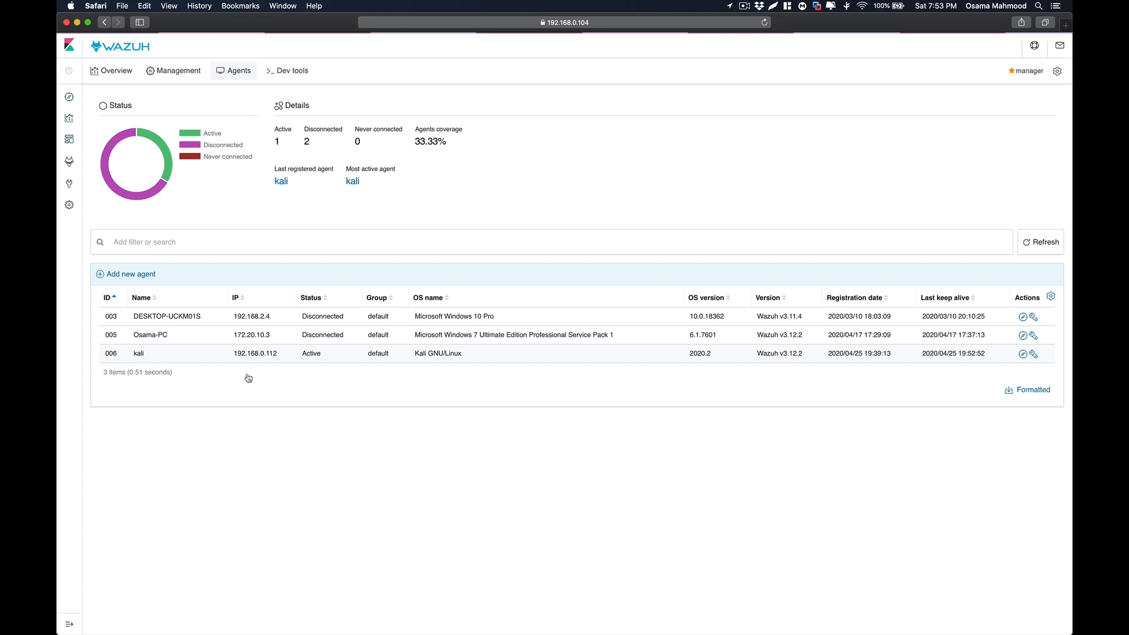
Step: Open the kali agent from the agents list and view its Vulnerabilities dashboard
left_click(281, 352)
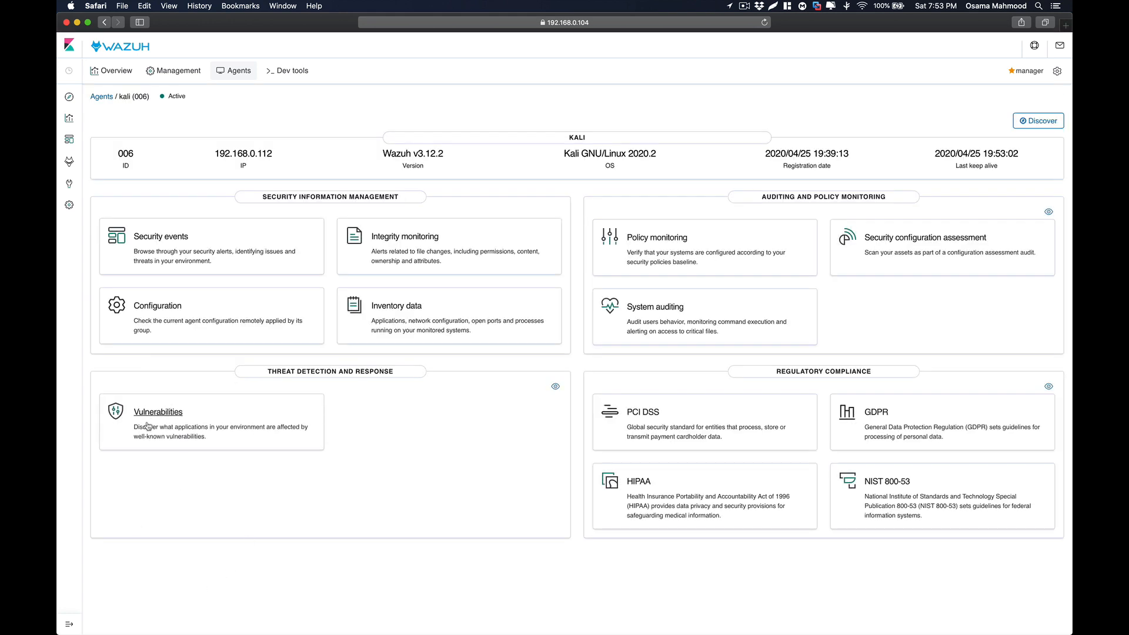
left_click(160, 418)
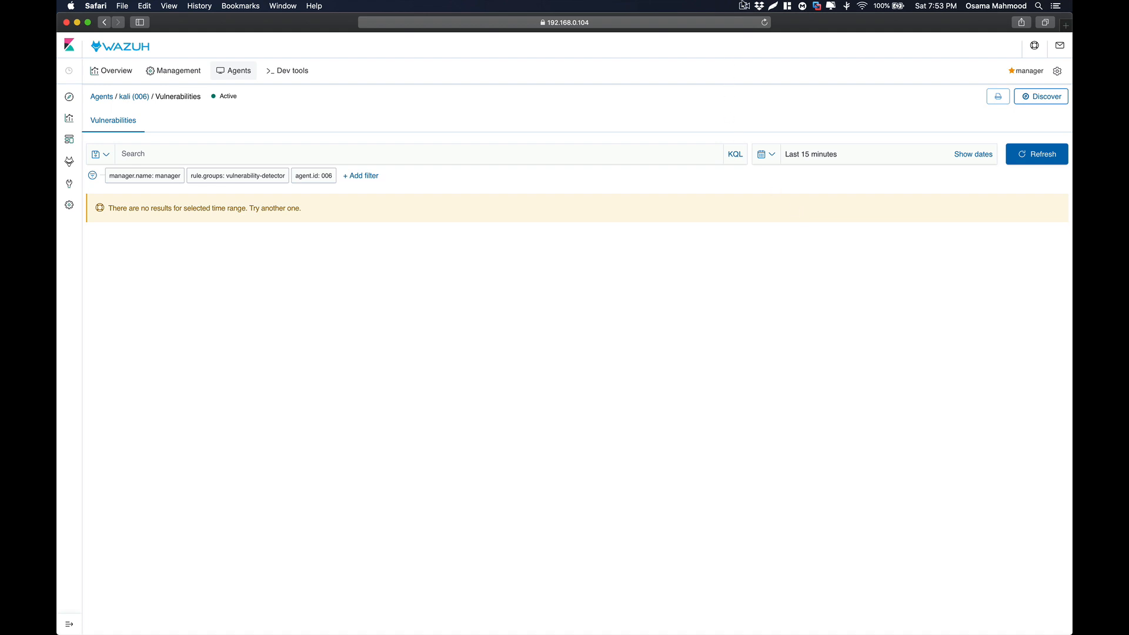
left_click(743, 6)
left_click(769, 29)
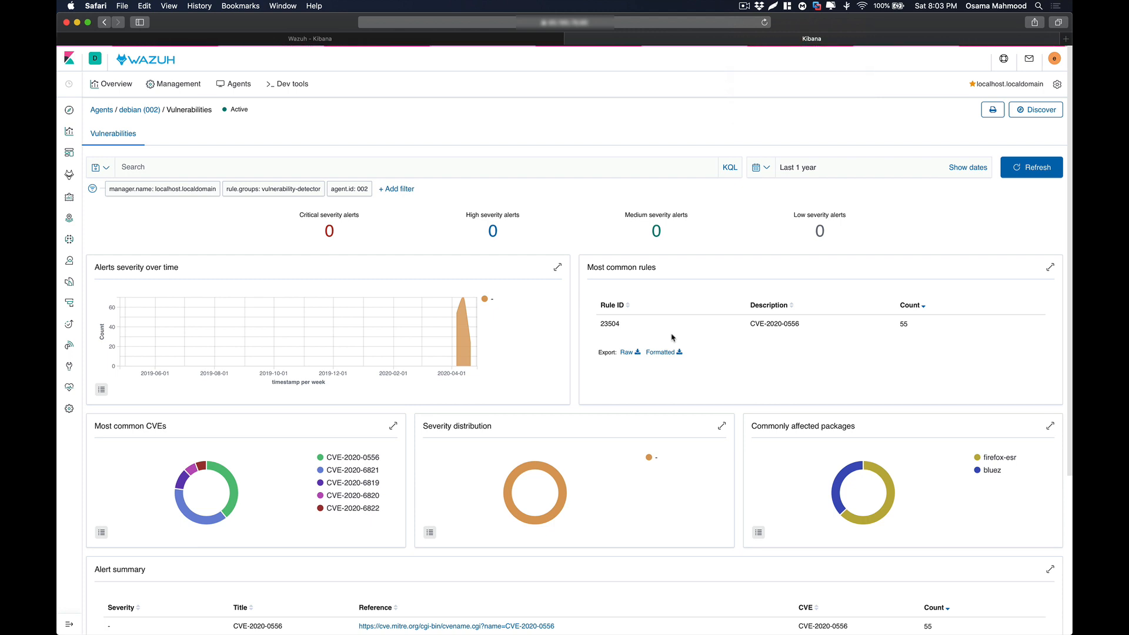
Step: Examine the debian agent's Vulnerabilities dashboard, including the severity charts, most common CVEs, affected packages and alert summary
scroll(672, 337, "down", 5)
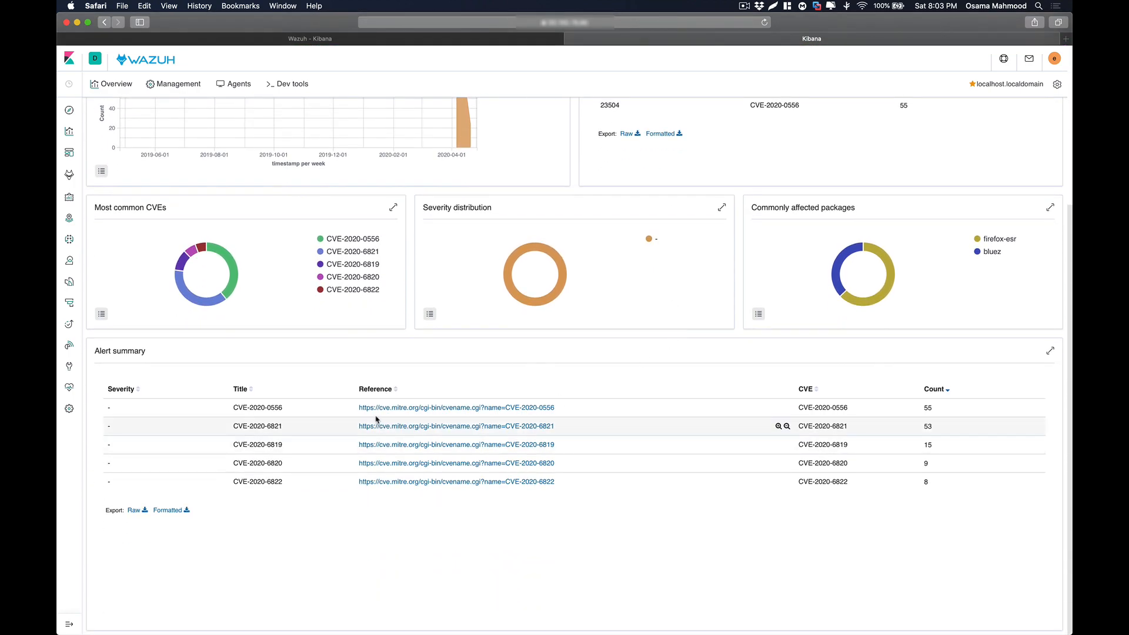
scroll(444, 378, "up", 1)
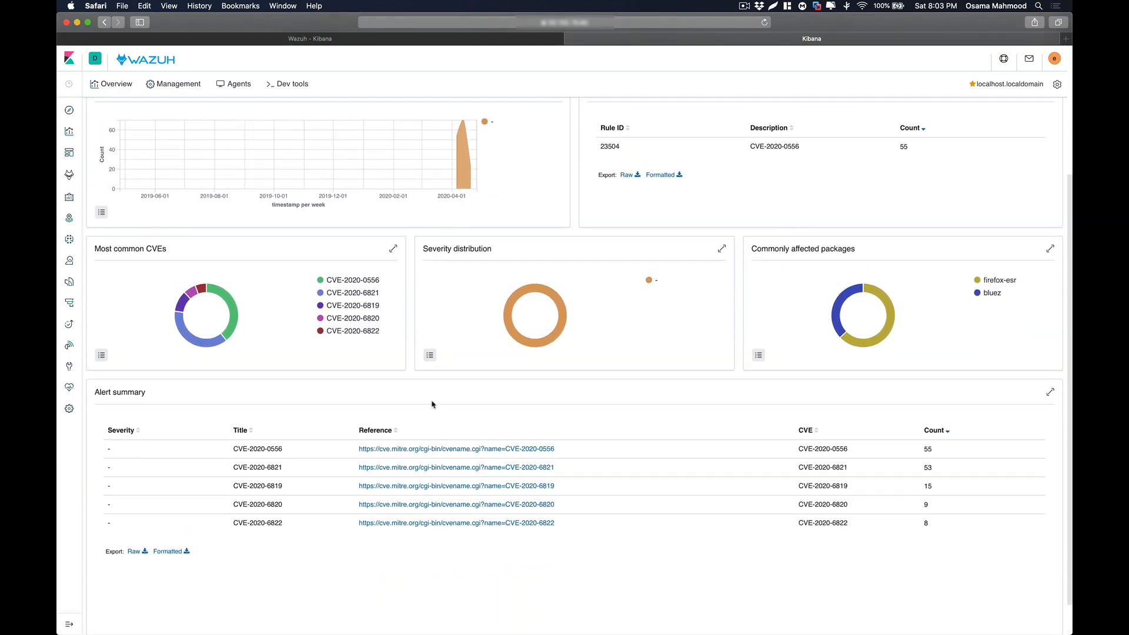
scroll(553, 367, "up", 4)
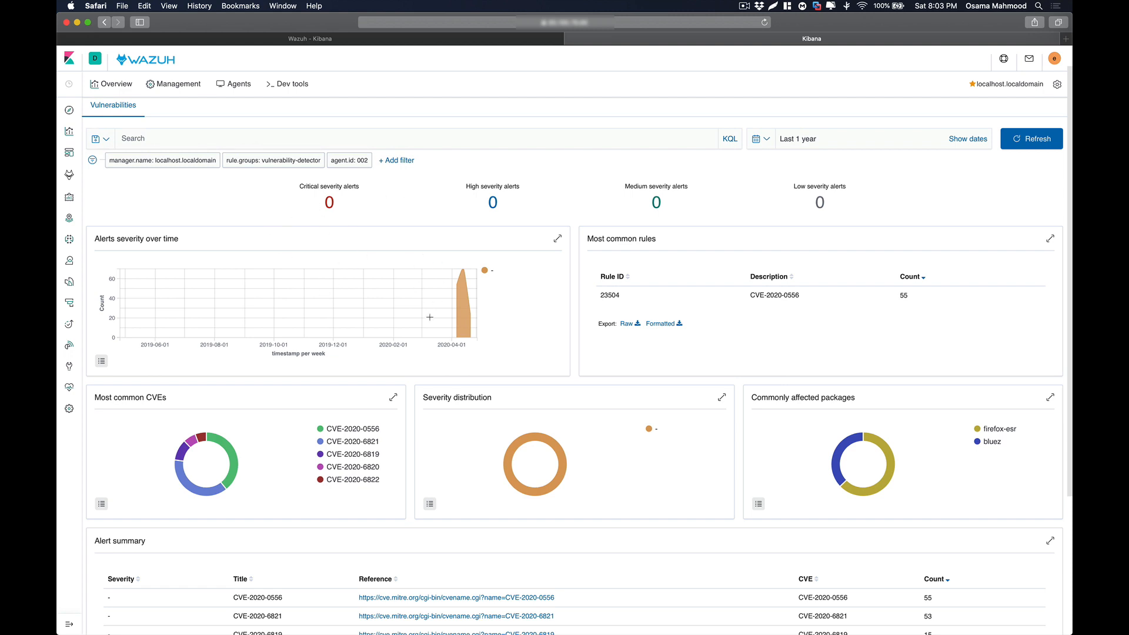
scroll(446, 406, "down", 2)
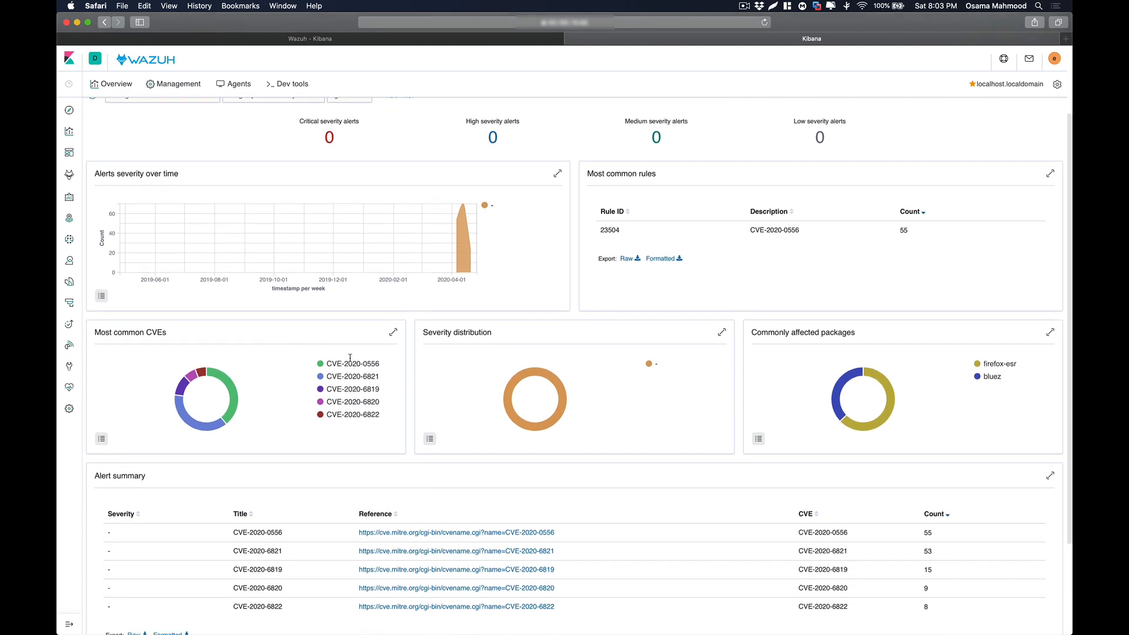
left_click_drag(350, 358, 415, 403)
left_click(390, 427)
scroll(445, 527, "down", 2)
scroll(445, 527, "down", 1)
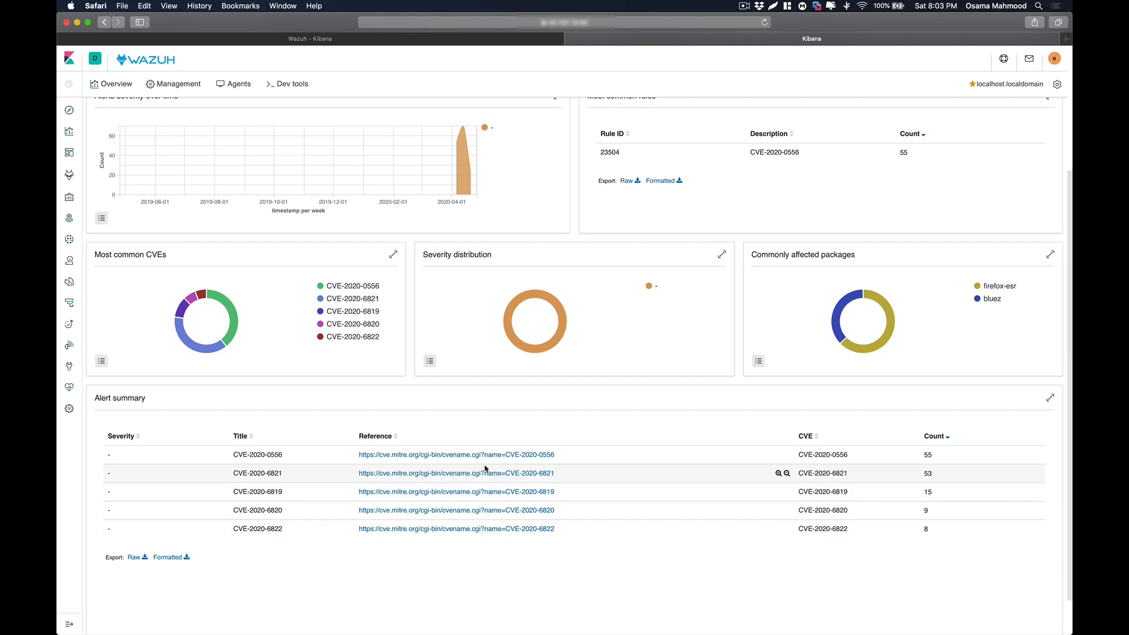
Step: Read the CVE-2020-6821 reference from the alert summary in a new browser tab, then close it and return to the dashboard
left_click(419, 479, "super")
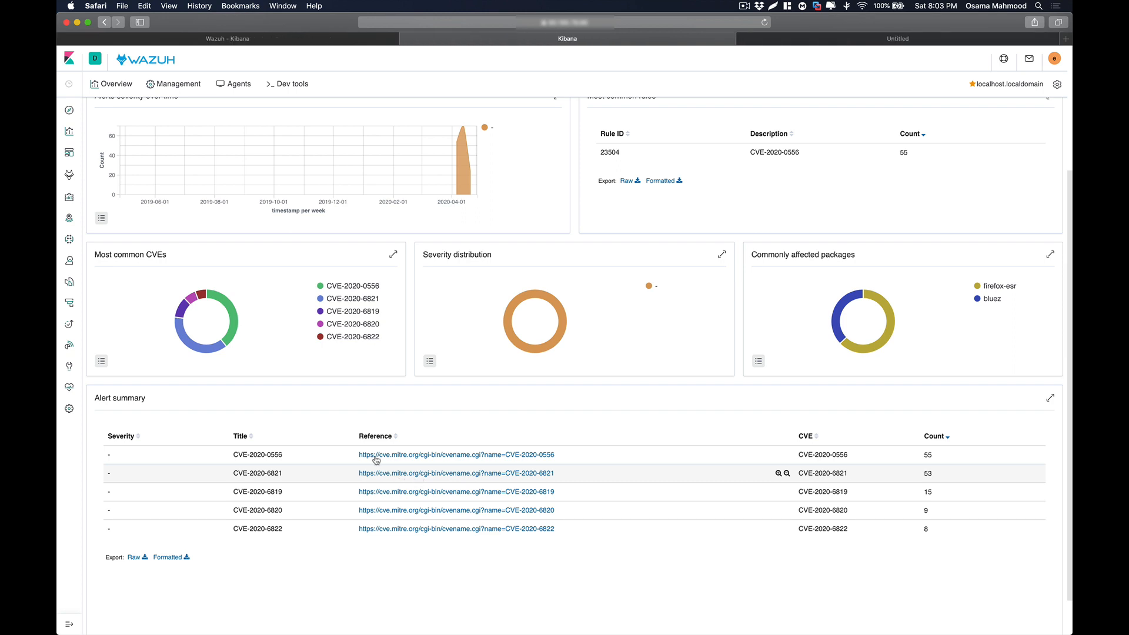
left_click(810, 41)
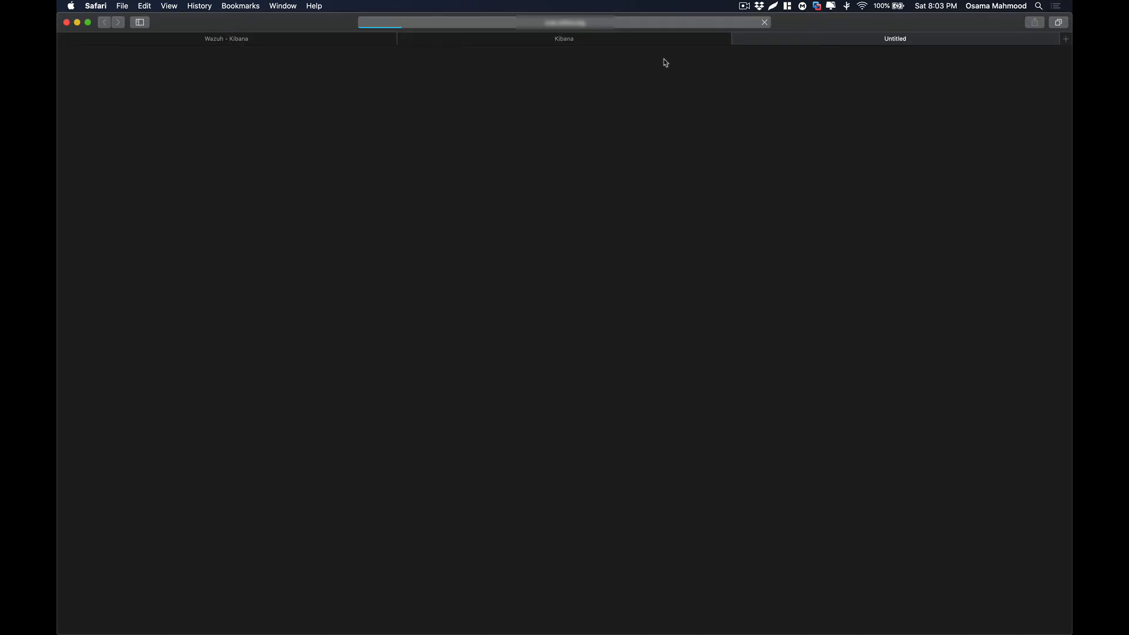
left_click(574, 41)
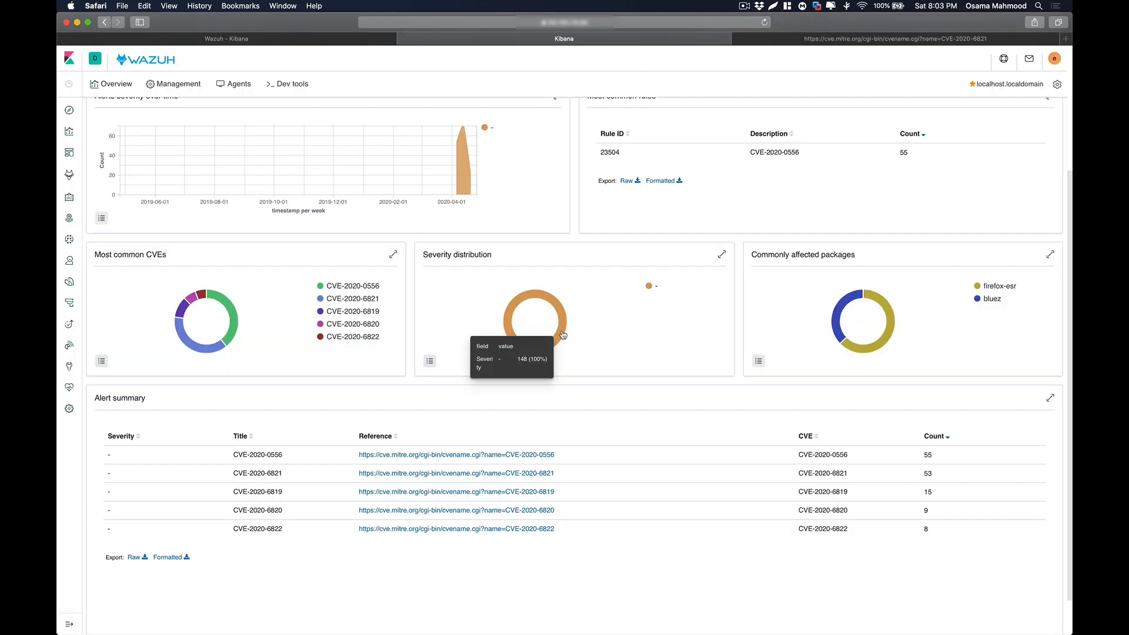
left_click(880, 41)
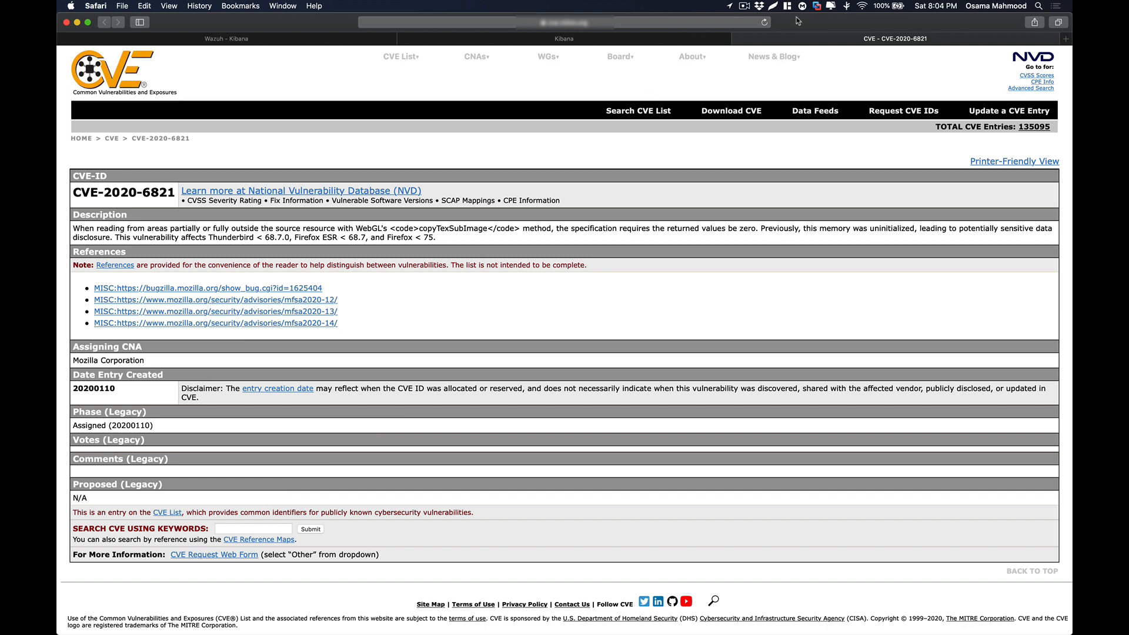
left_click(738, 39)
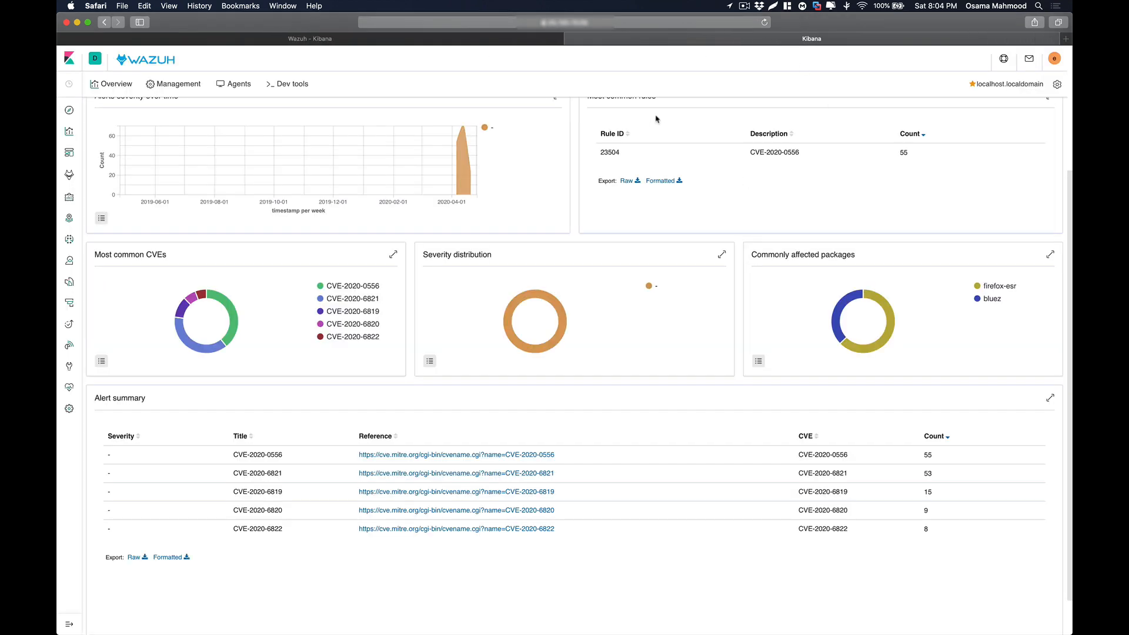
scroll(656, 119, "up", 5)
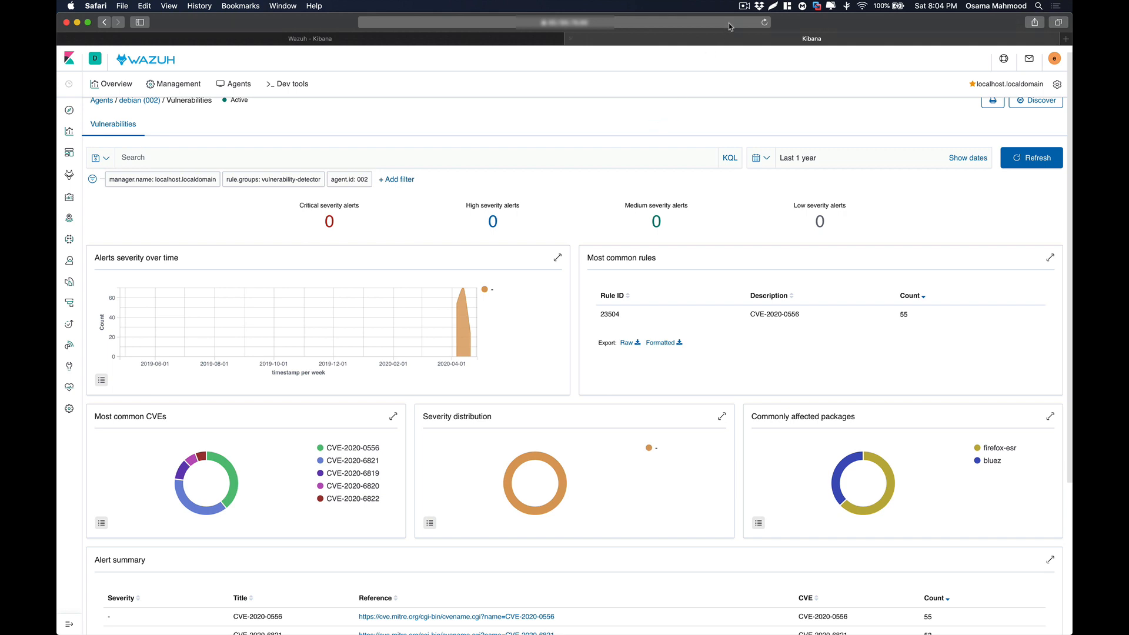
left_click(743, 6)
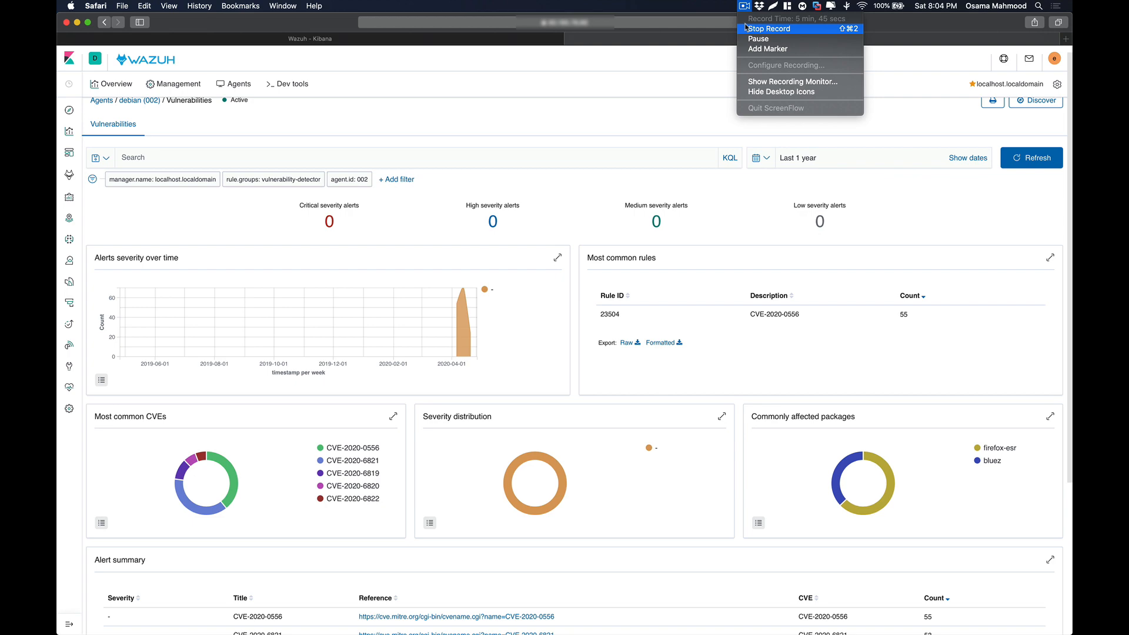